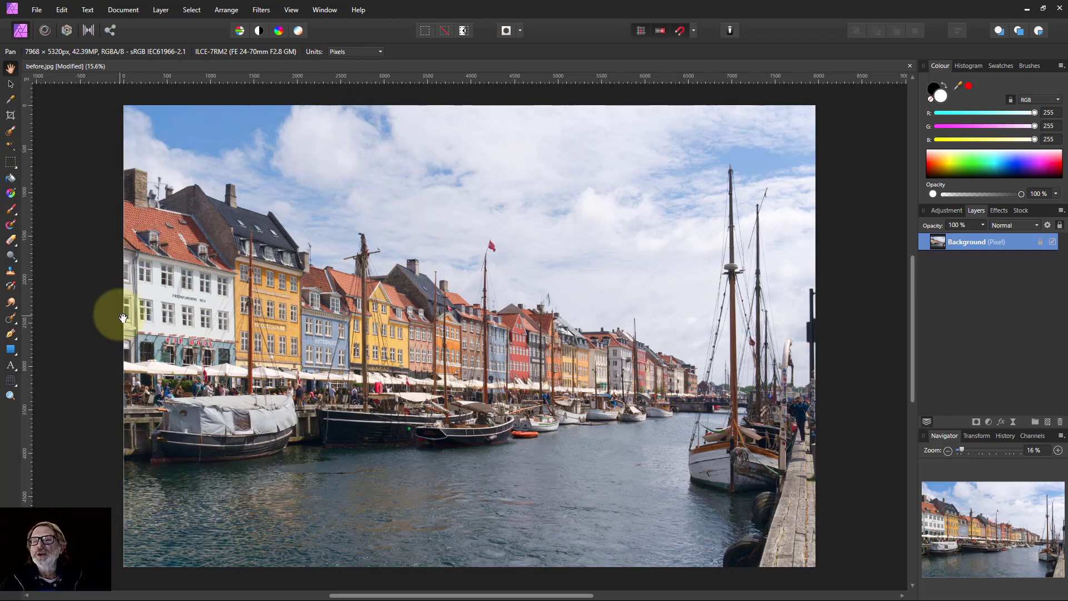
Step: Erase the photo's edges on all four sides of the Background layer with a soft Erase Brush at 0% hardness
click(11, 241)
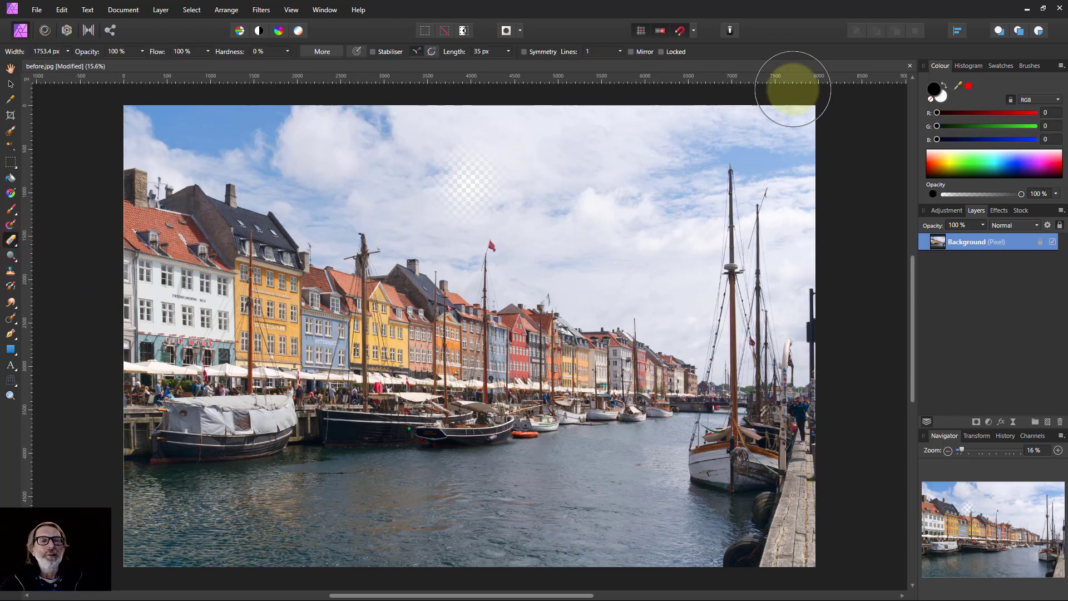
mouse_move(804, 99)
mouse_down()
mouse_move(145, 105)
mouse_move(123, 130)
mouse_move(108, 236)
mouse_move(105, 326)
mouse_move(137, 453)
mouse_move(127, 547)
mouse_move(452, 559)
mouse_move(837, 554)
mouse_move(809, 522)
mouse_move(811, 119)
mouse_move(791, 163)
mouse_move(788, 353)
mouse_up()
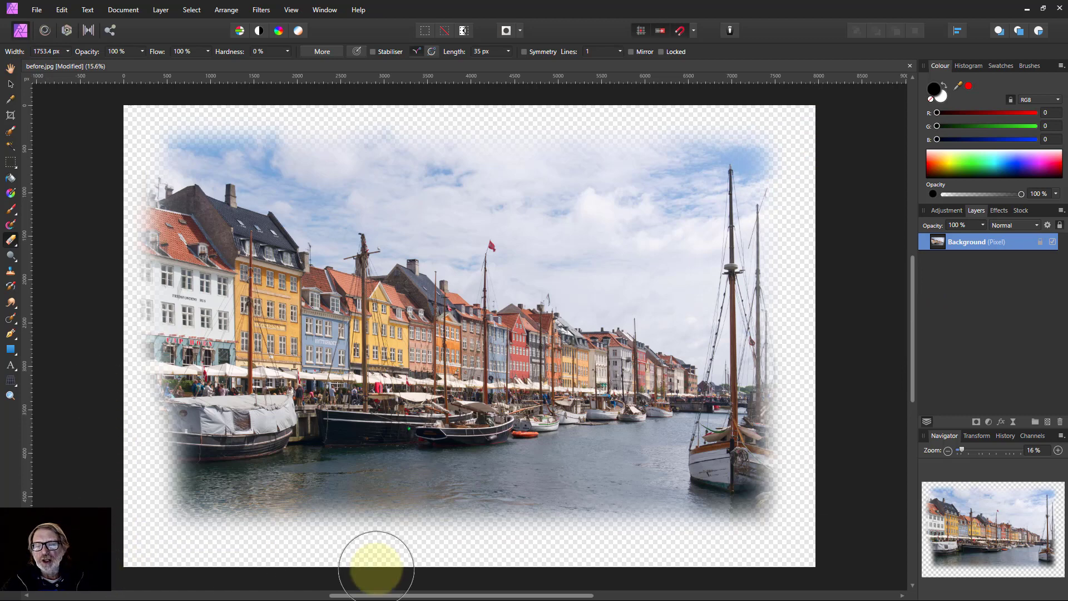
drag(720, 558, 761, 537)
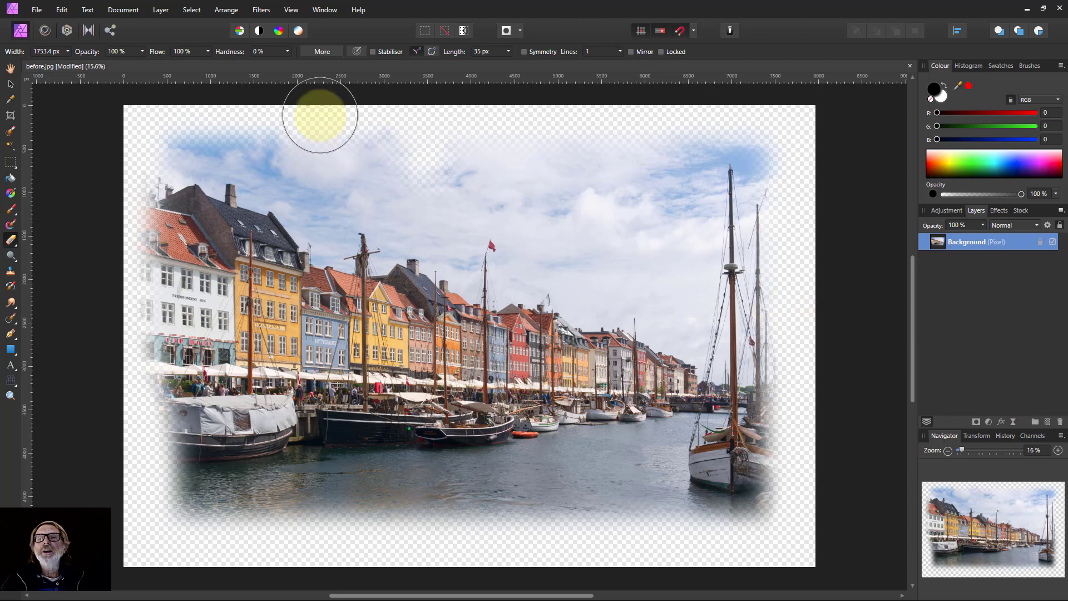
Step: Add a new pixel layer and flood fill it with dark blue, RGB 0, 4, 78
click(161, 14)
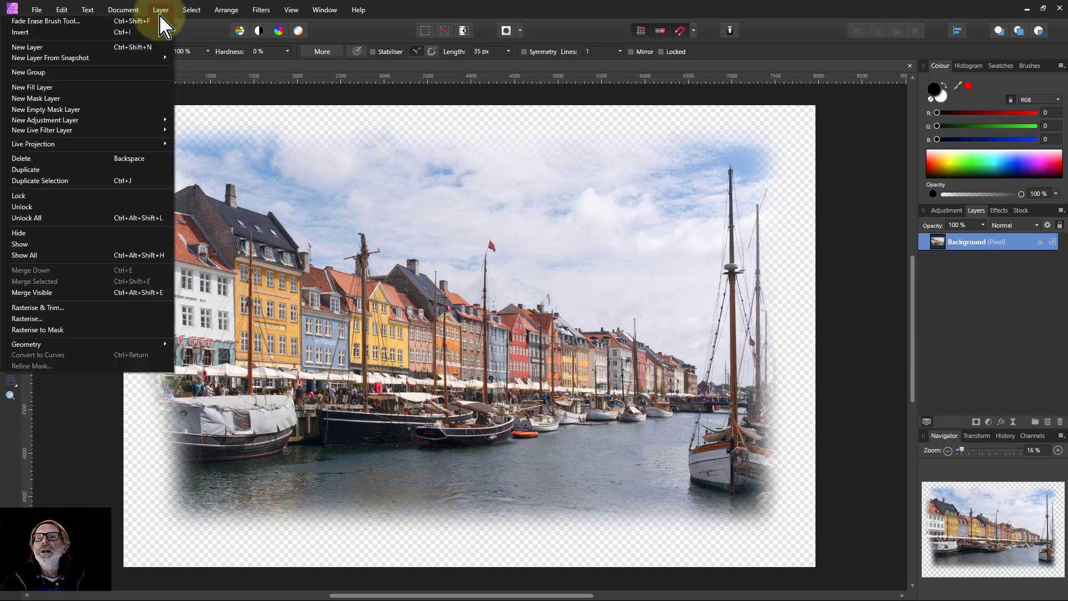
click(128, 50)
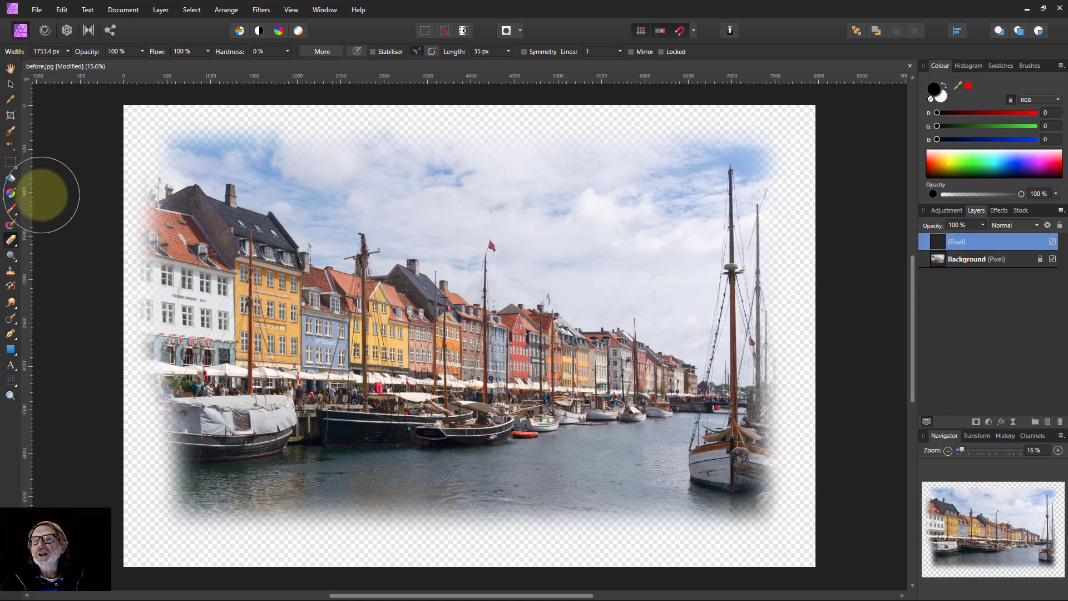
click(10, 178)
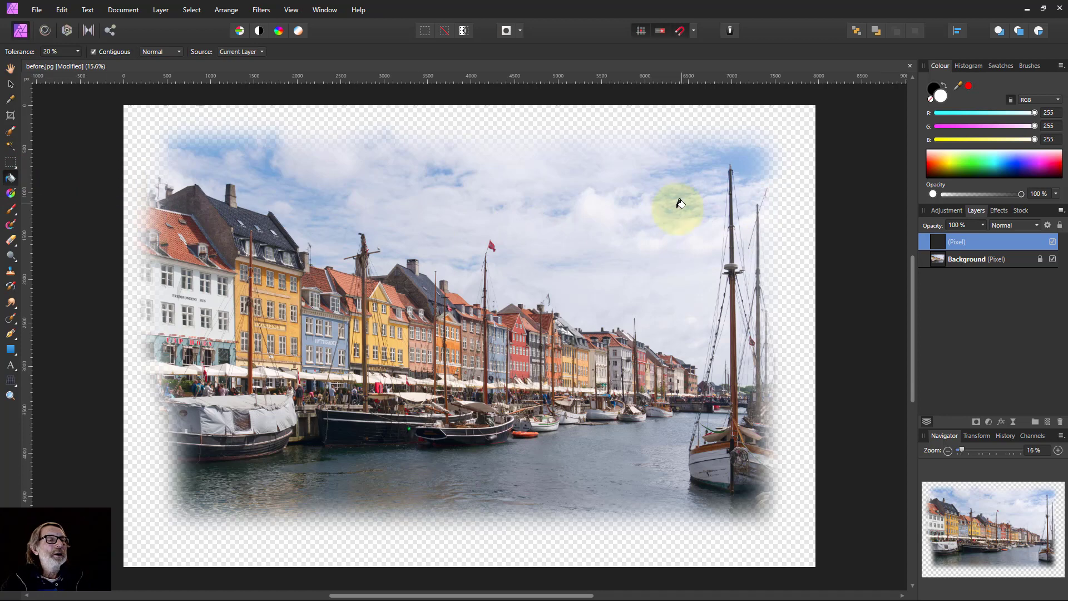
click(1016, 174)
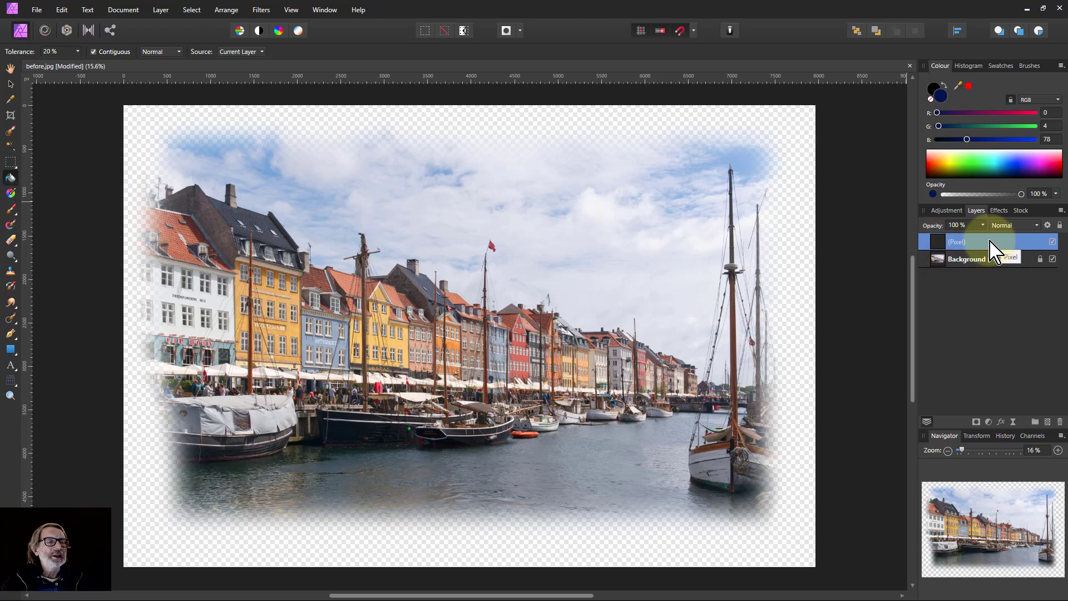
click(495, 301)
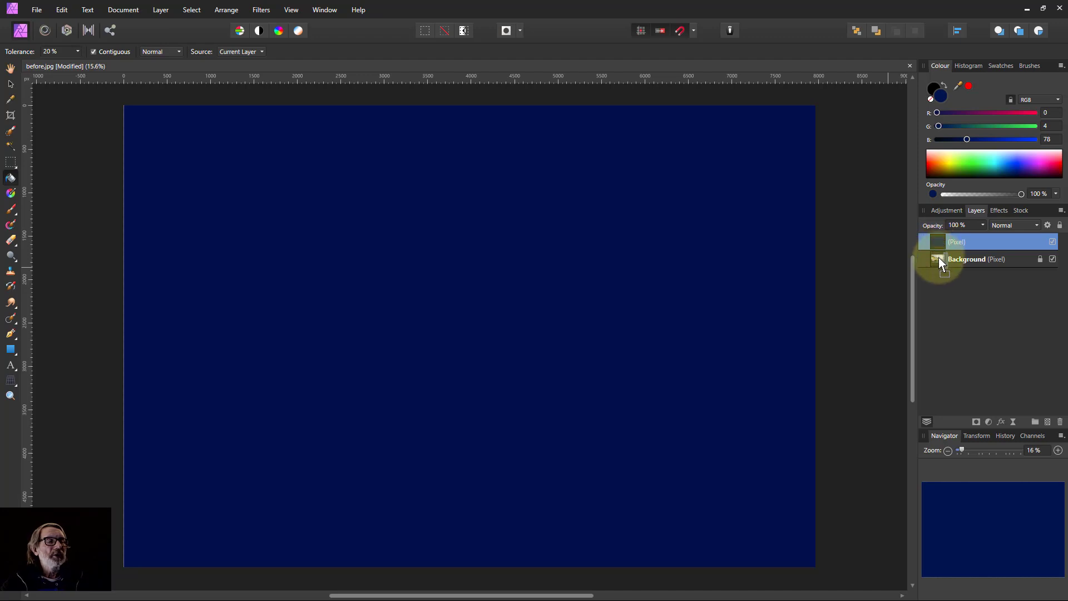
Step: Move the dark blue pixel layer below the Background layer
drag(940, 259, 938, 266)
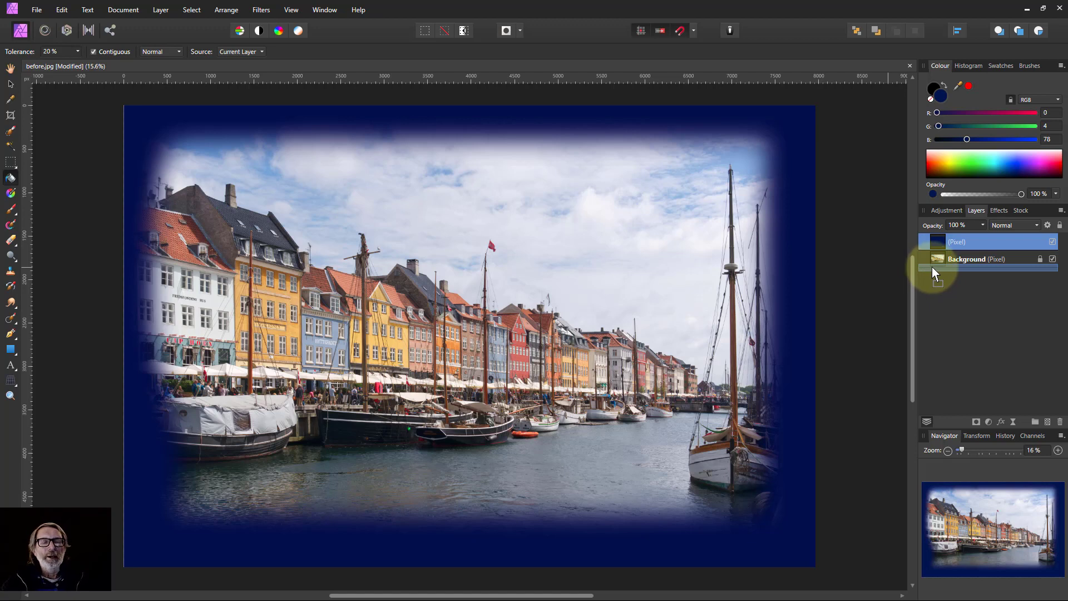
drag(933, 266, 933, 267)
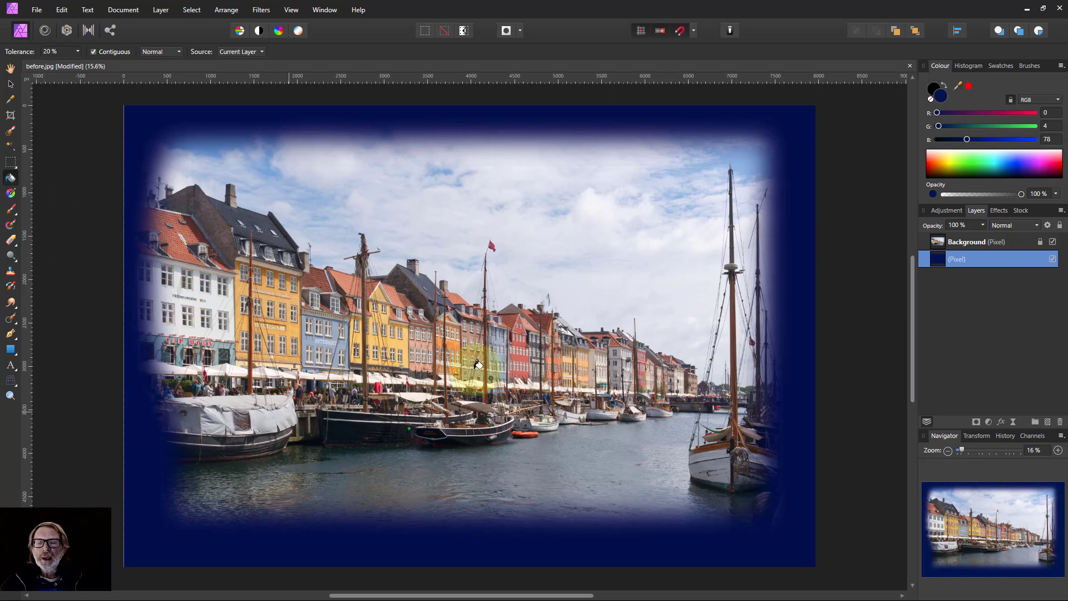
Step: Erase more of the photo's left edge and lower-left corner on the Background layer with the Erase Brush Tool
click(944, 241)
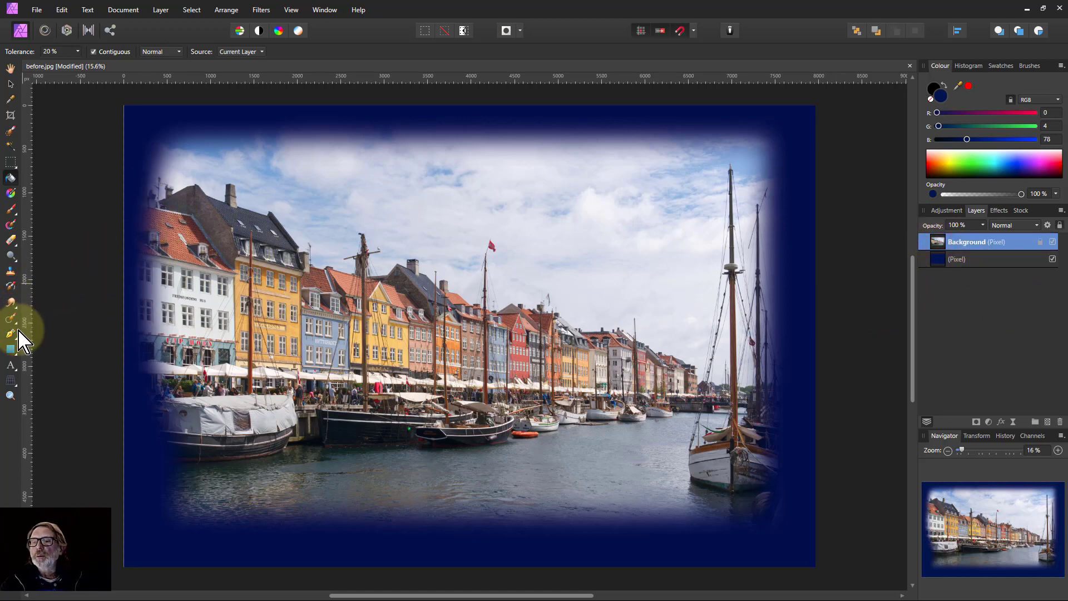
click(12, 243)
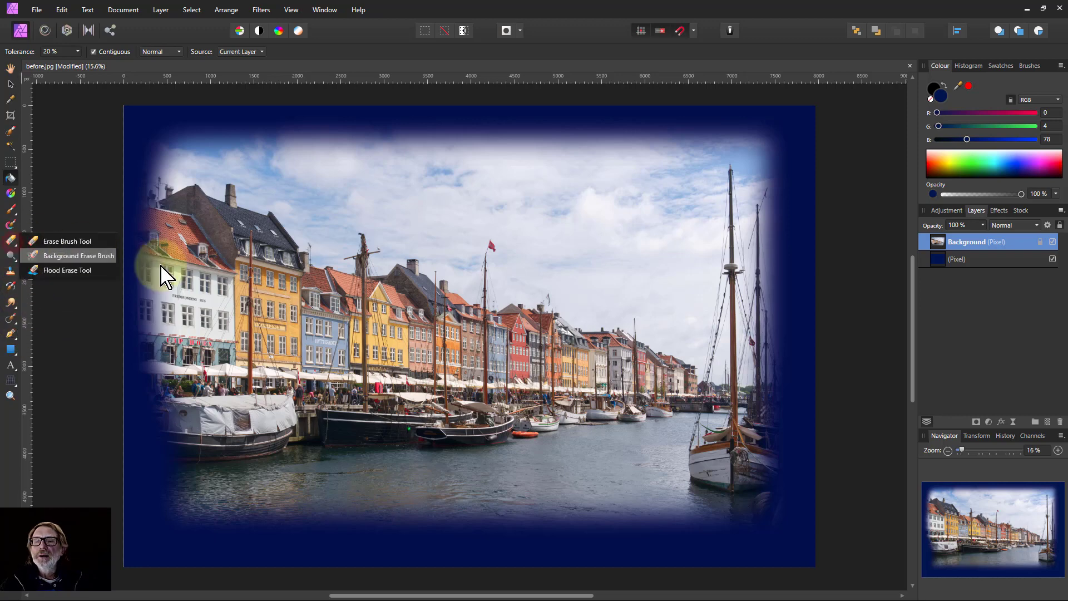
click(70, 239)
mouse_move(163, 178)
mouse_down()
mouse_move(153, 152)
mouse_move(133, 196)
mouse_move(130, 489)
mouse_move(192, 546)
mouse_move(230, 509)
mouse_move(144, 503)
mouse_up()
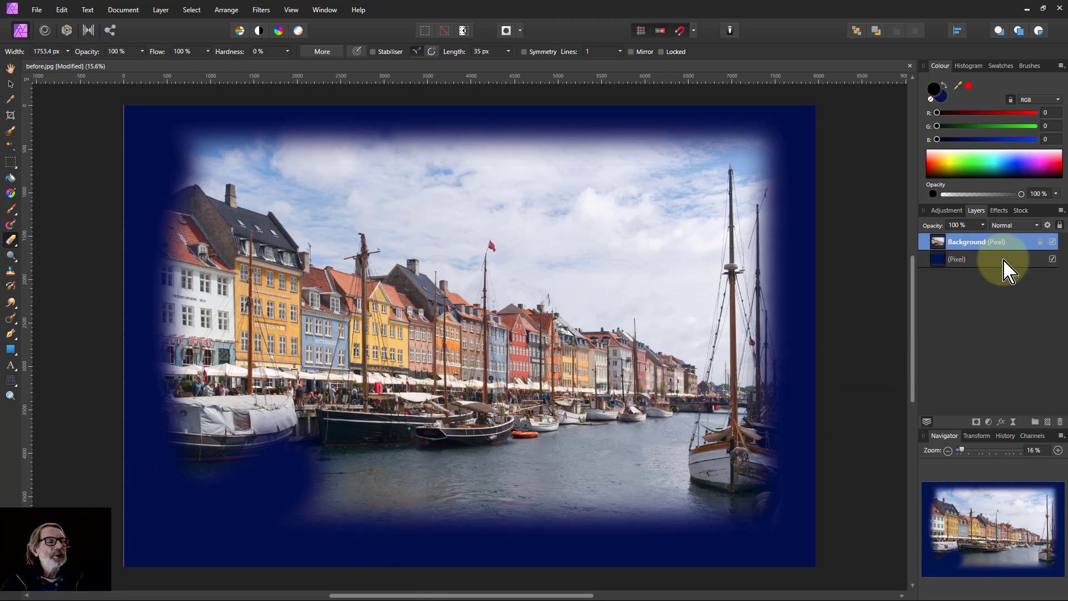
Step: Hide and reshow the blue layer to check the erased area, and undo the last erasing on the photo
click(1052, 260)
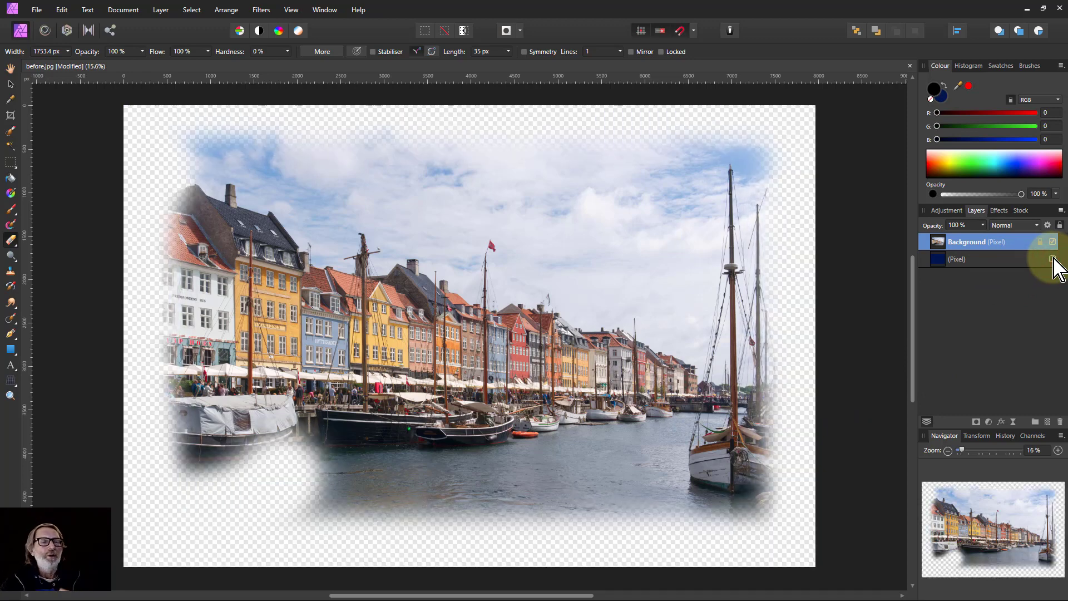
click(1052, 259)
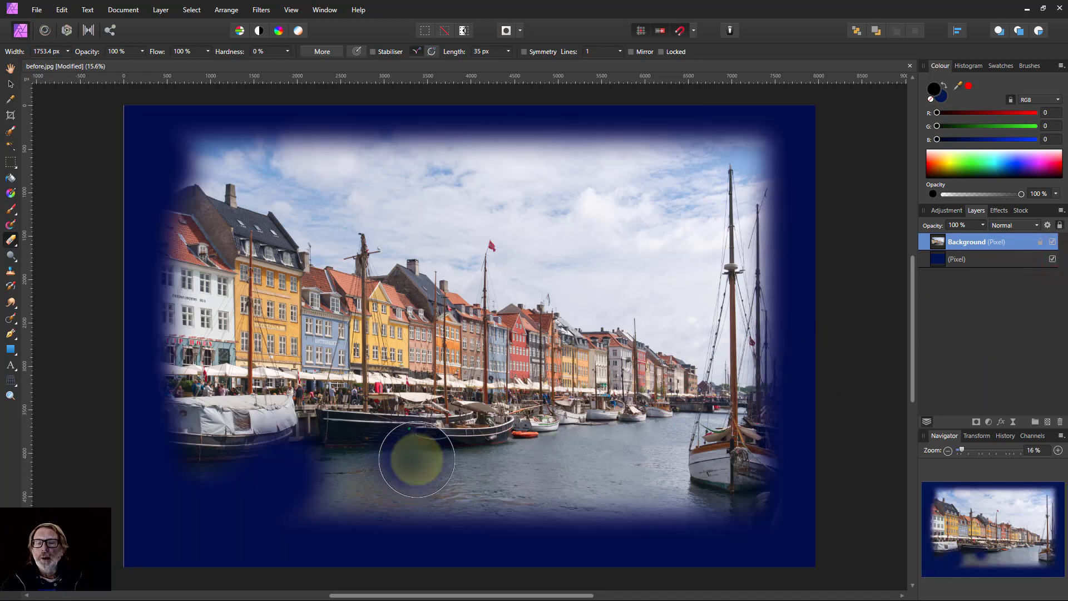
click(423, 459)
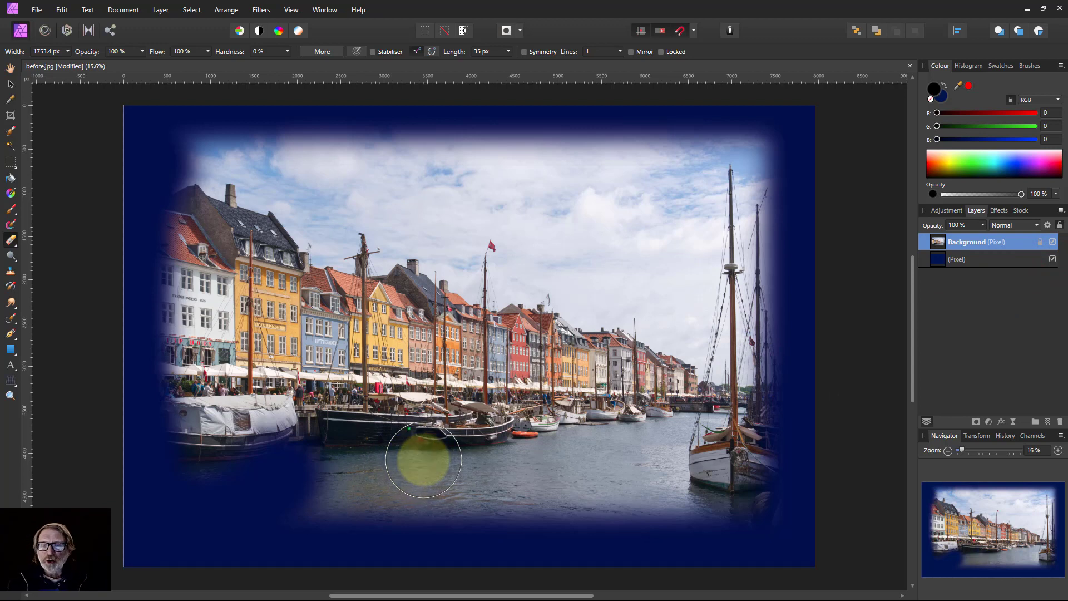
key(alt+[)
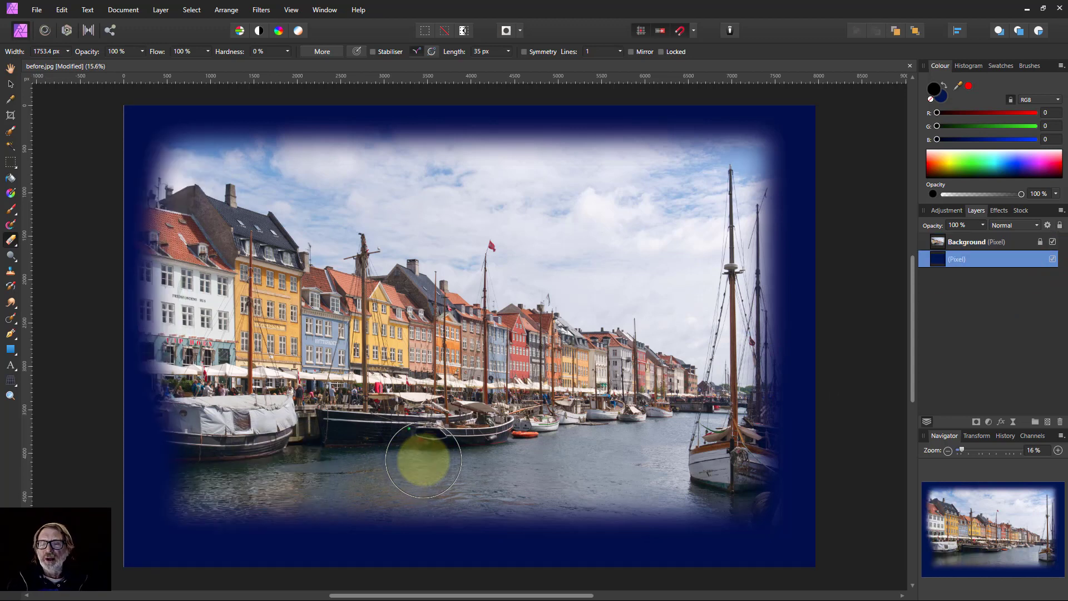
mouse_move(423, 459)
mouse_down()
mouse_move(468, 430)
mouse_move(487, 432)
mouse_move(482, 396)
mouse_up()
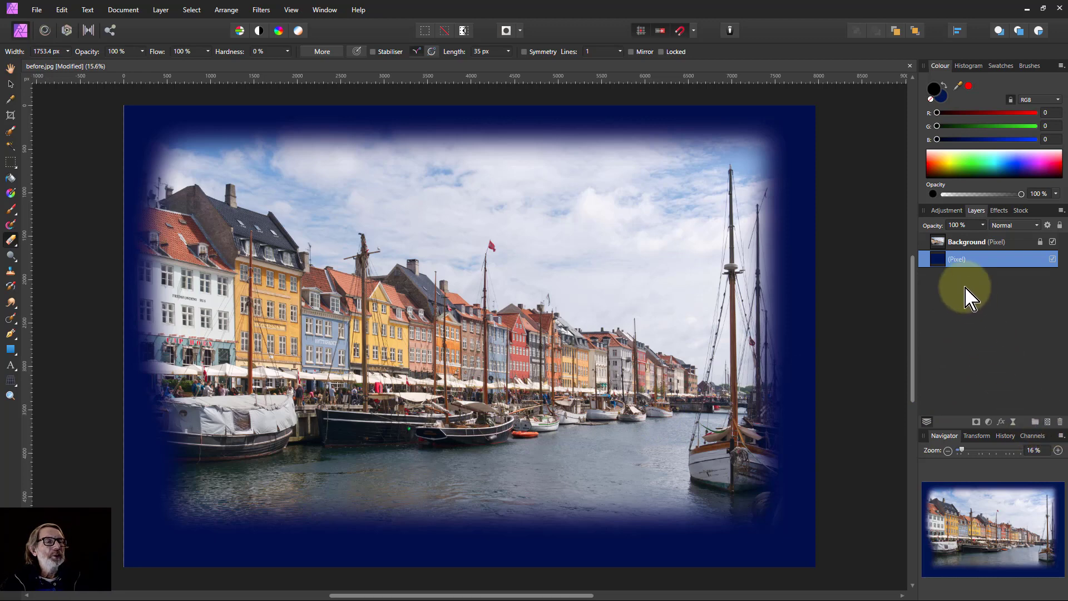
Step: Delete the blue pixel layer and rewind the document history to the original, unerased photo
key(Delete)
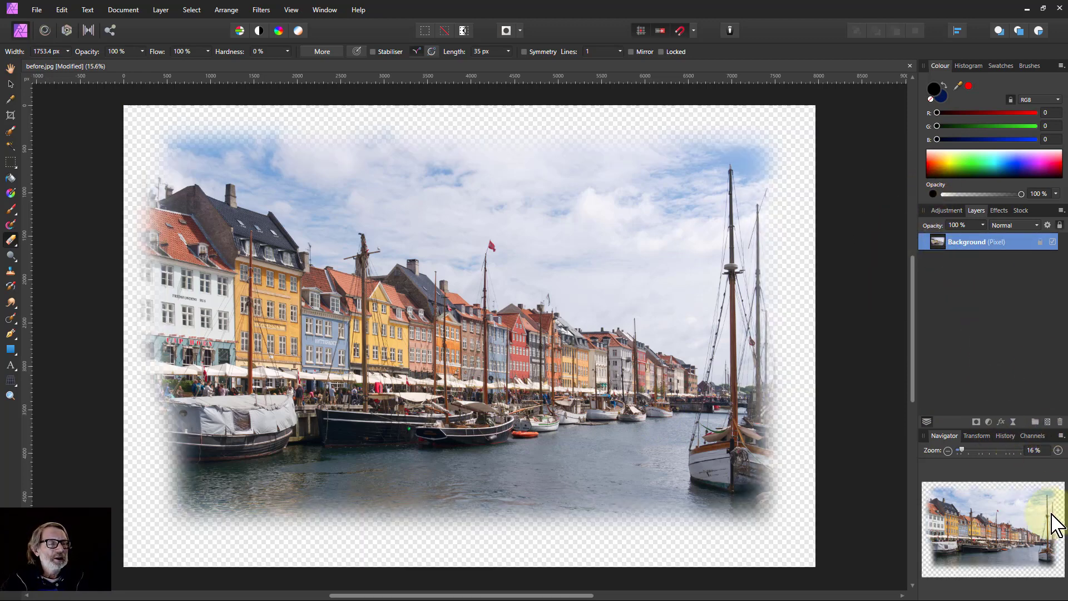
click(1005, 436)
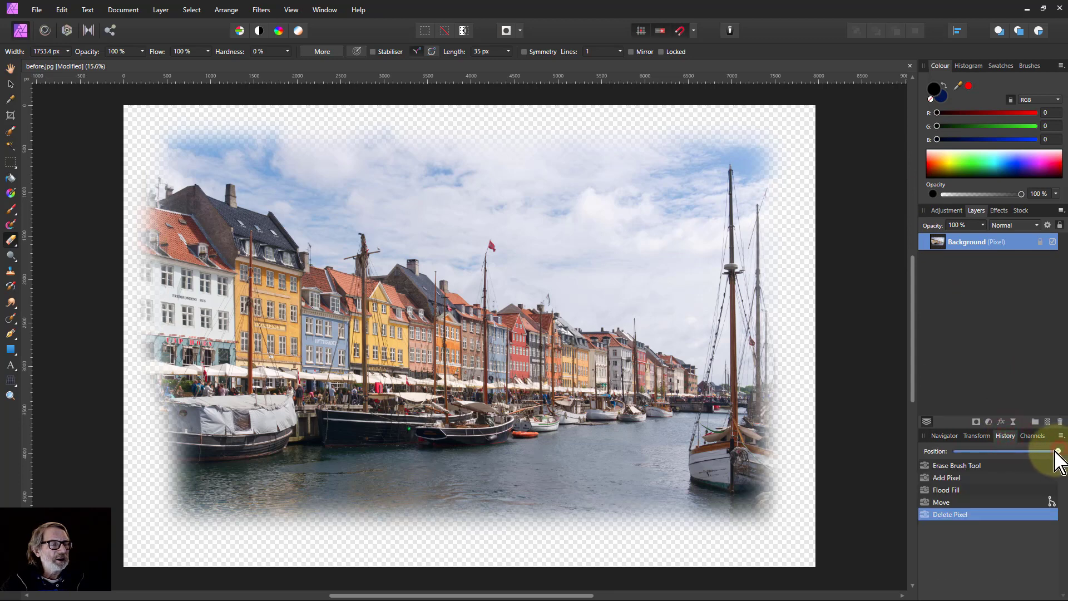
drag(1057, 451, 955, 451)
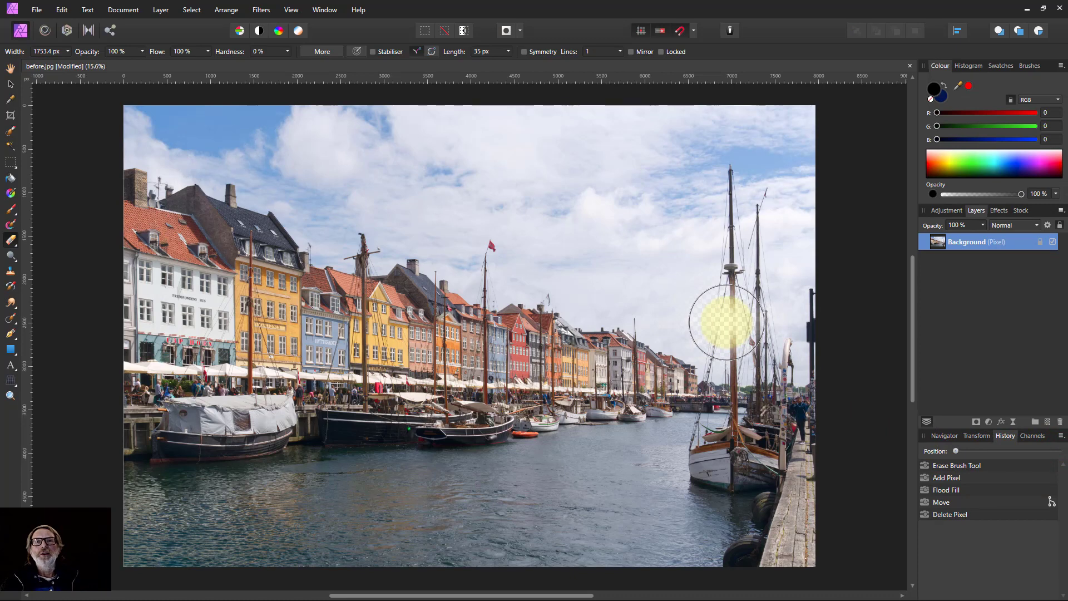
drag(726, 320, 743, 322)
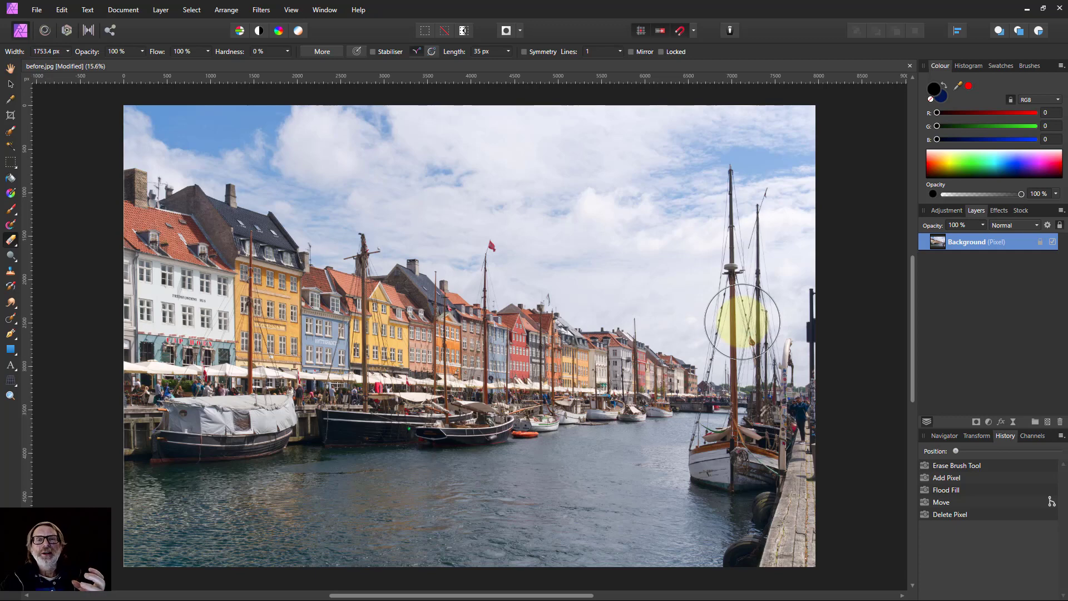
drag(742, 321, 734, 324)
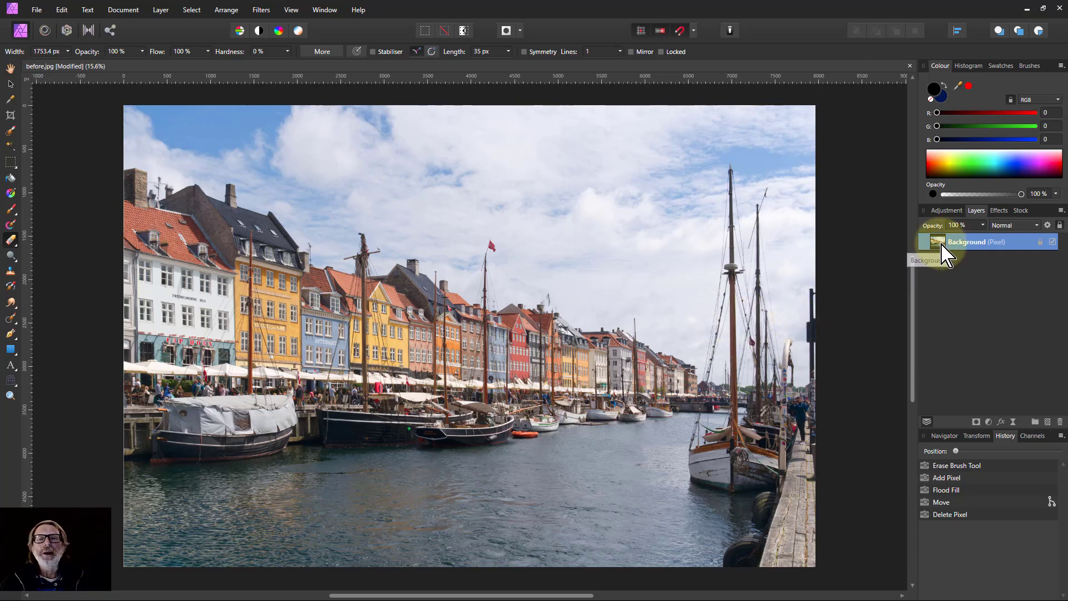
Step: Add a new mask layer above the Background layer and set the secondary colour to white
click(160, 9)
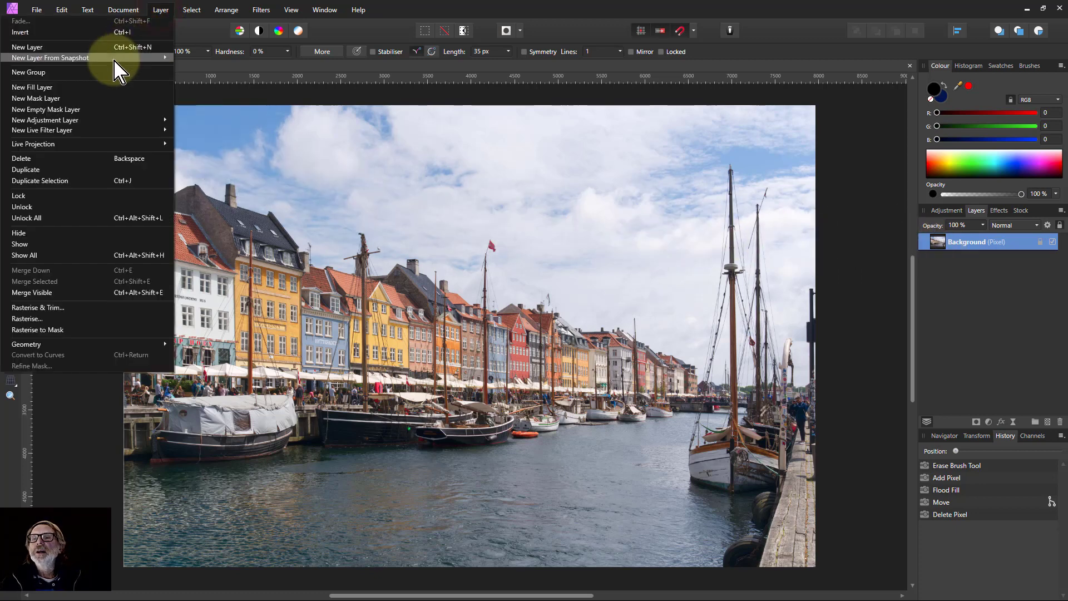
click(51, 100)
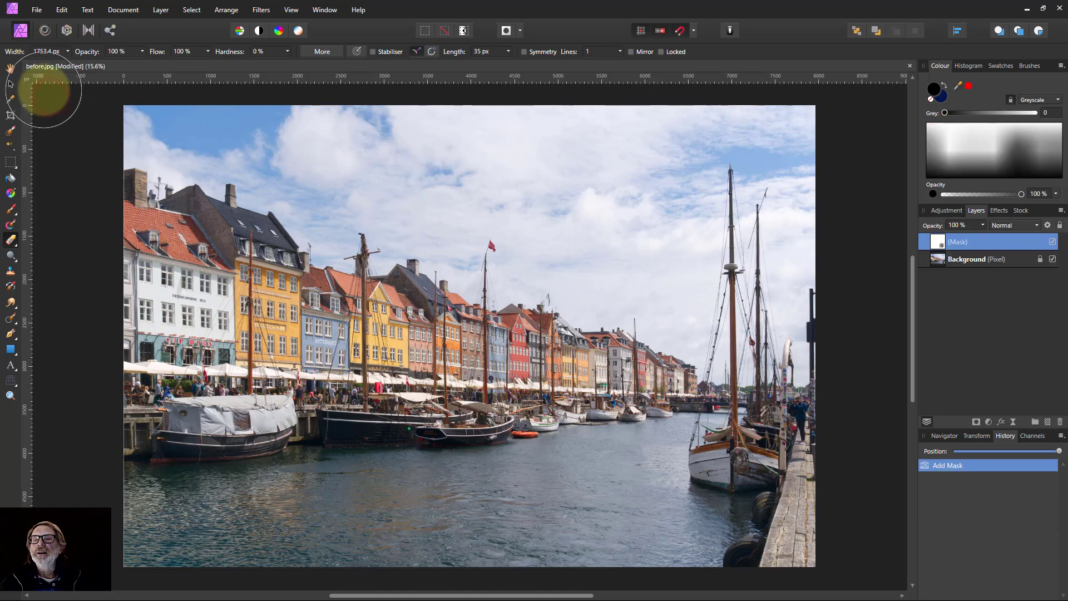
click(10, 67)
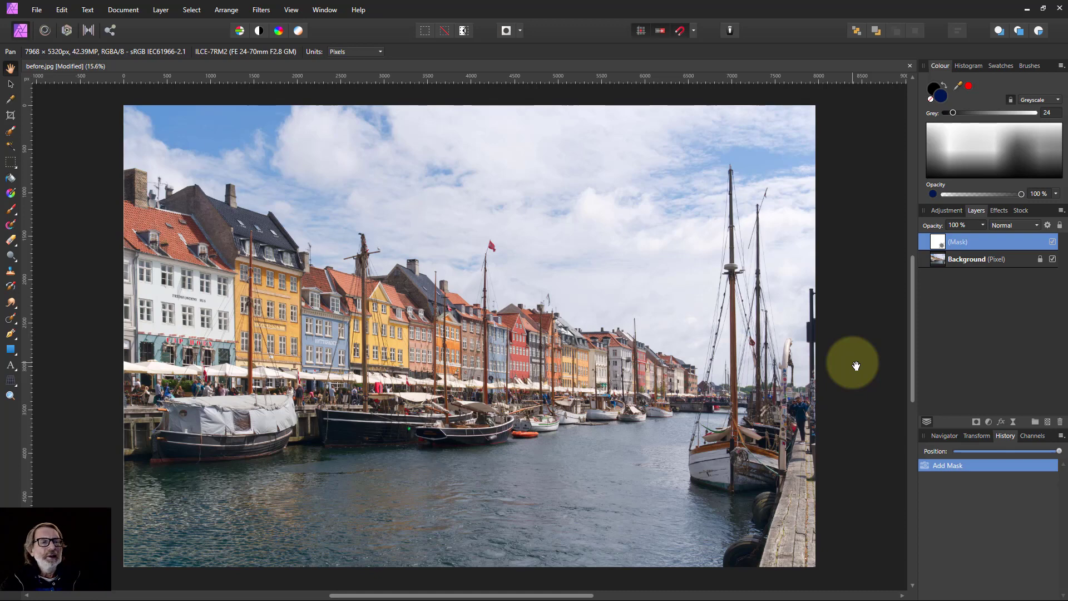
click(971, 142)
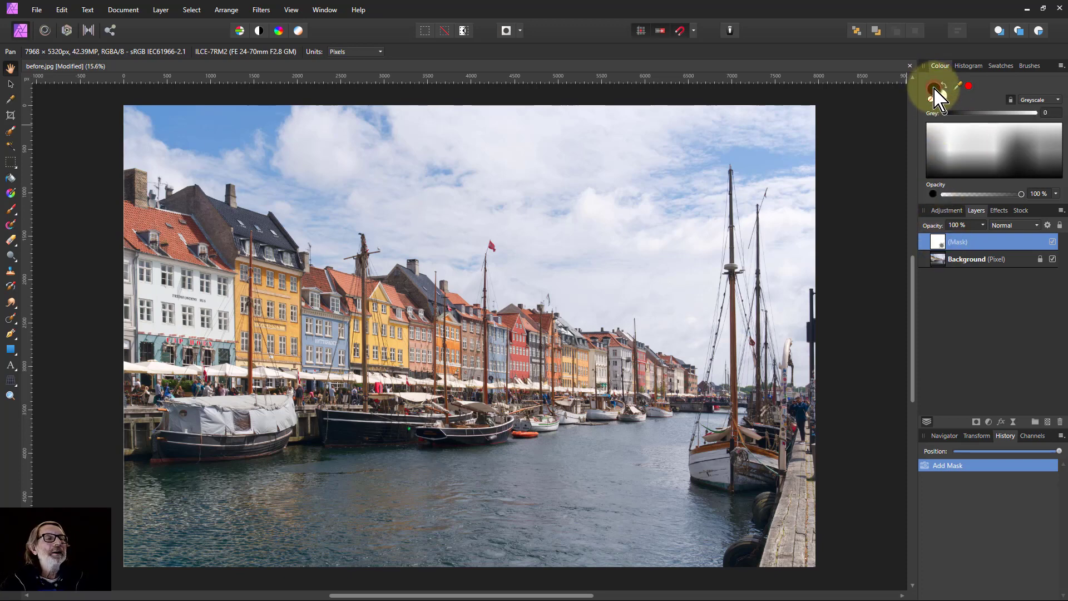
Step: Paint black along the photo's edges on the mask with a 0% hardness Paint Brush, and compare with the mask off and on
click(13, 211)
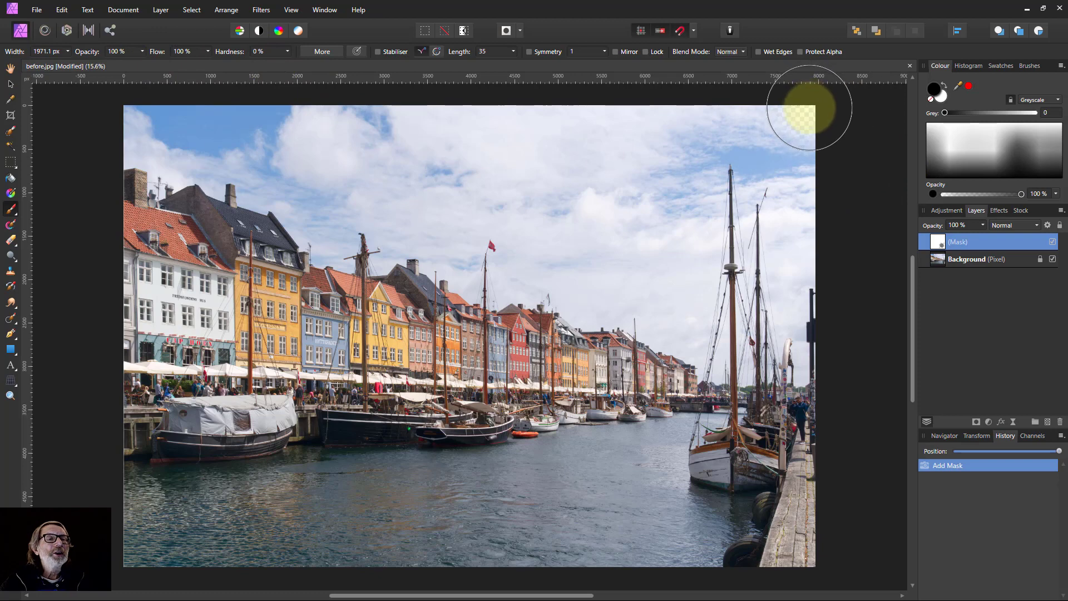
drag(811, 107, 598, 106)
mouse_move(516, 105)
mouse_down()
mouse_move(154, 107)
mouse_move(134, 123)
mouse_move(106, 300)
mouse_move(111, 524)
mouse_move(135, 556)
mouse_move(822, 575)
mouse_move(830, 116)
mouse_up()
mouse_move(825, 318)
mouse_down()
mouse_move(826, 428)
mouse_move(809, 498)
mouse_move(765, 534)
mouse_up()
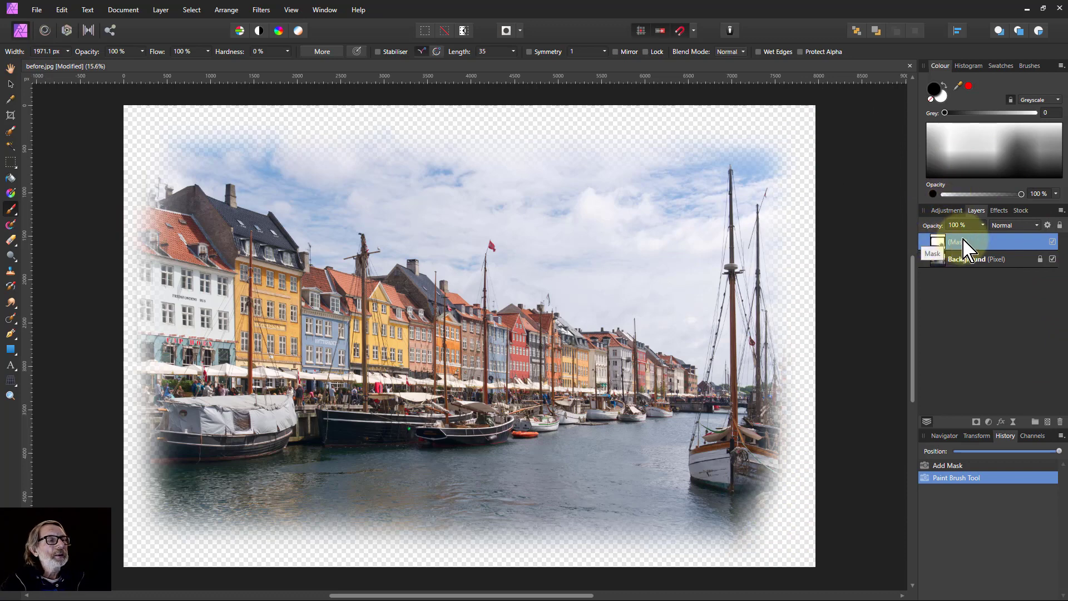
click(1053, 243)
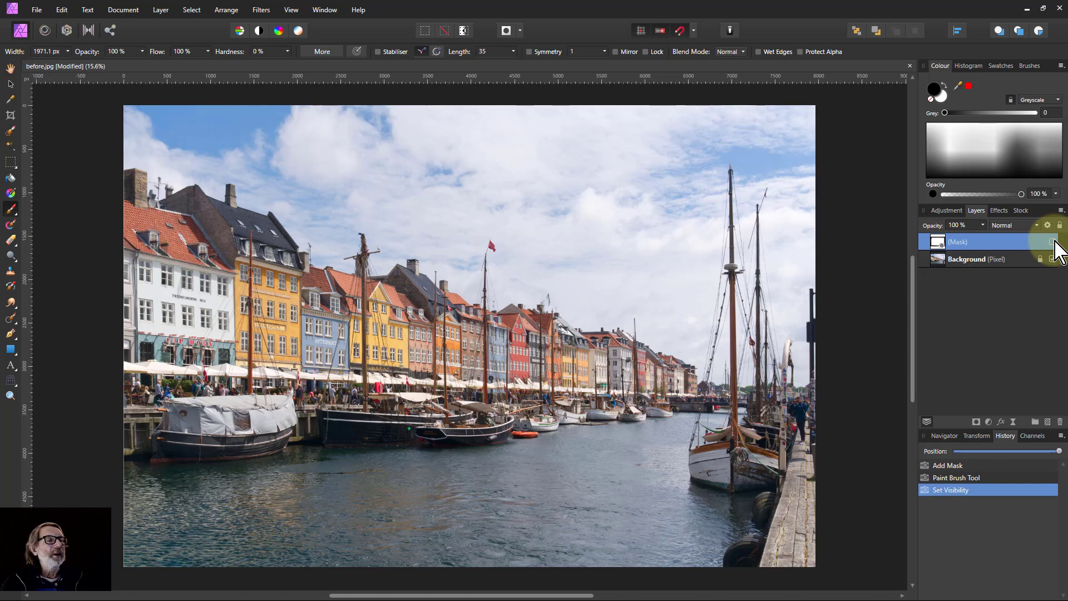
click(1053, 241)
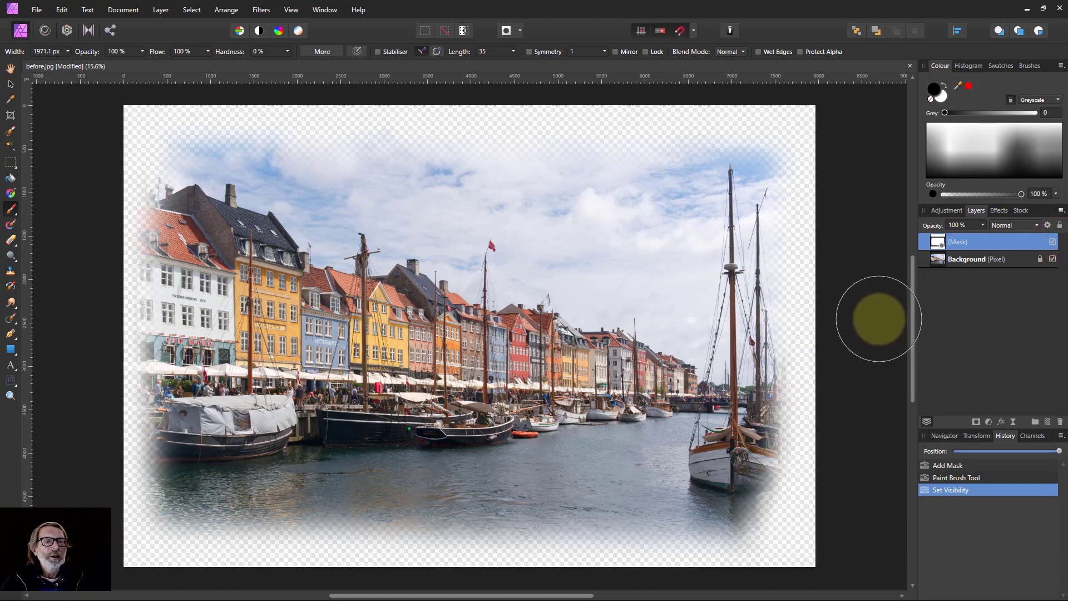
Step: Hide the area around the large ship's mast by painting black on the mask, and restore it by painting white
mouse_move(797, 302)
mouse_down()
mouse_move(799, 281)
mouse_move(728, 310)
mouse_move(854, 377)
mouse_up()
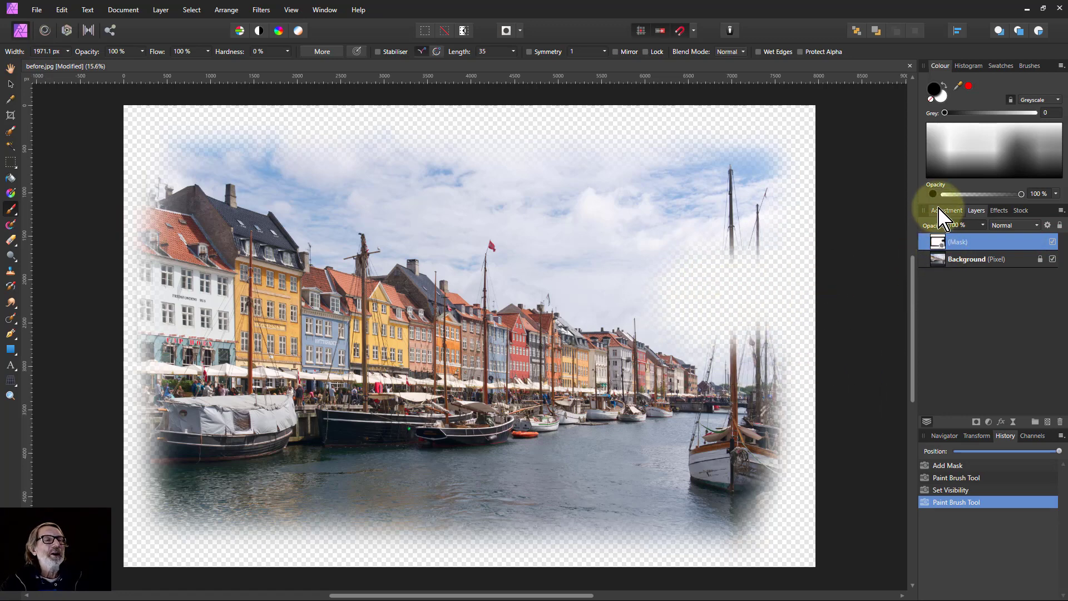
click(941, 95)
mouse_move(730, 327)
mouse_down()
mouse_move(739, 238)
mouse_move(739, 310)
mouse_up()
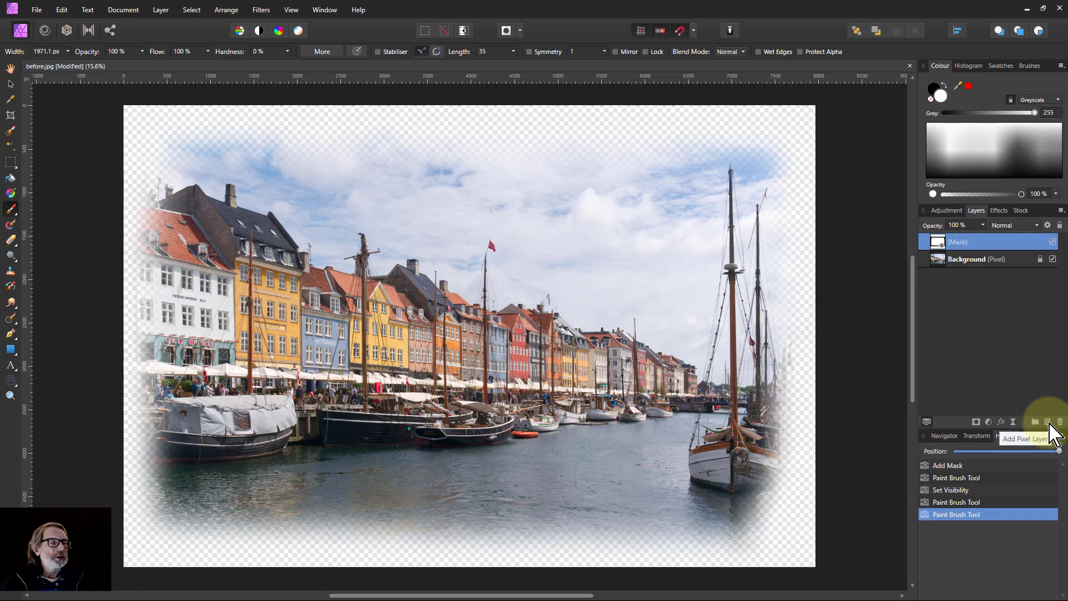
Step: Add a new pixel layer, flood fill it with dark blue, and move it below the Background layer
click(1049, 422)
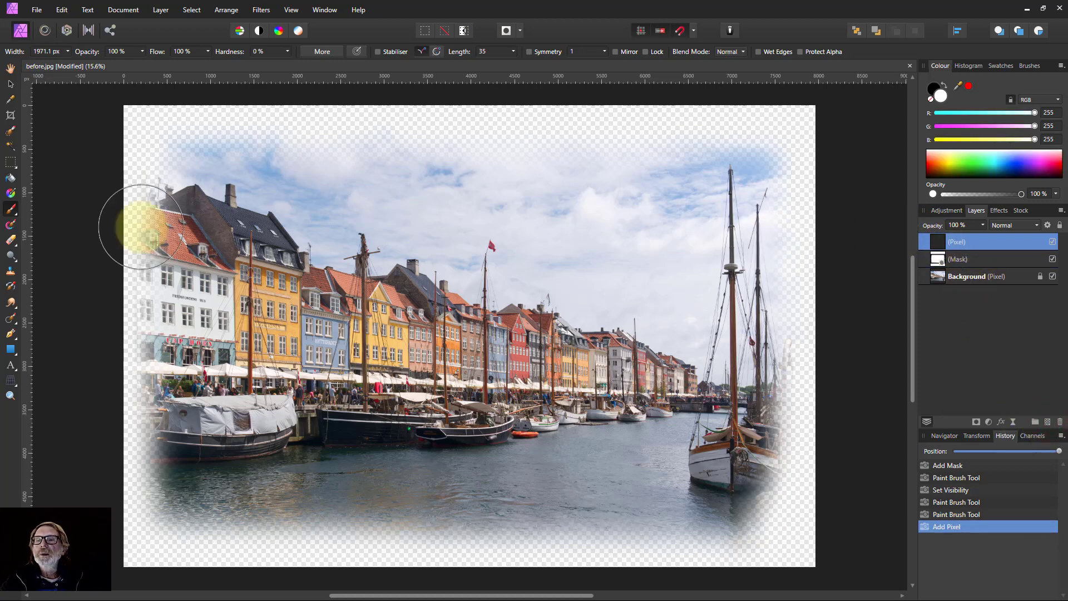
click(10, 178)
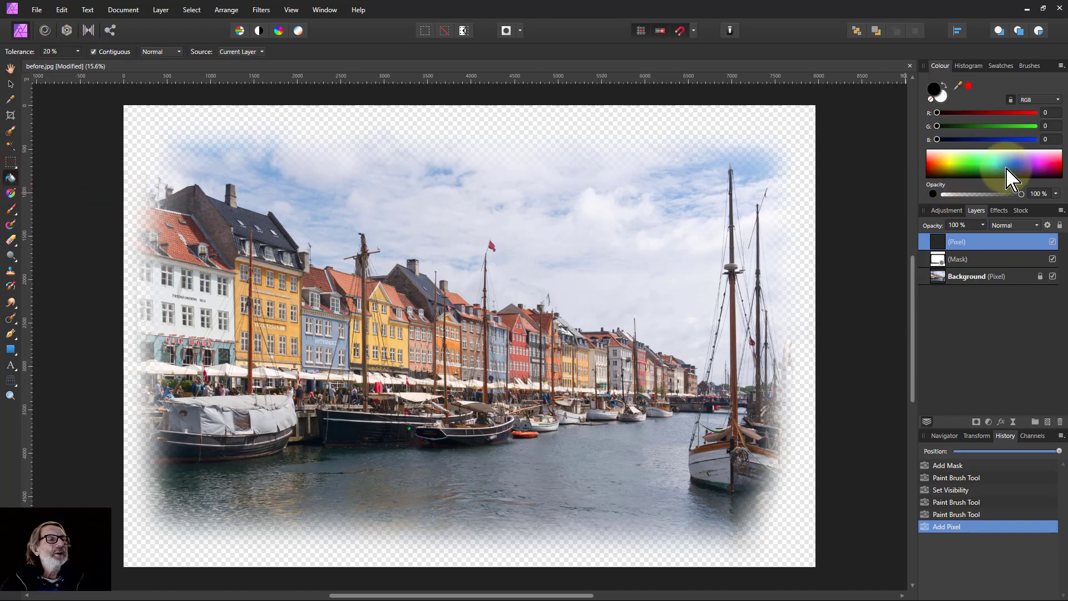
click(554, 278)
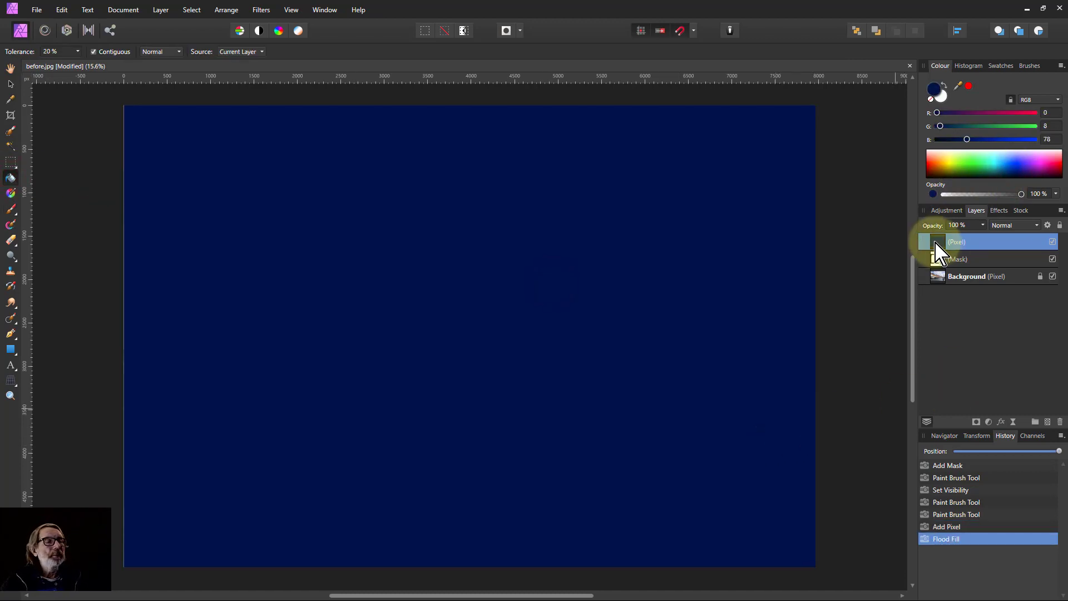
drag(935, 243, 932, 311)
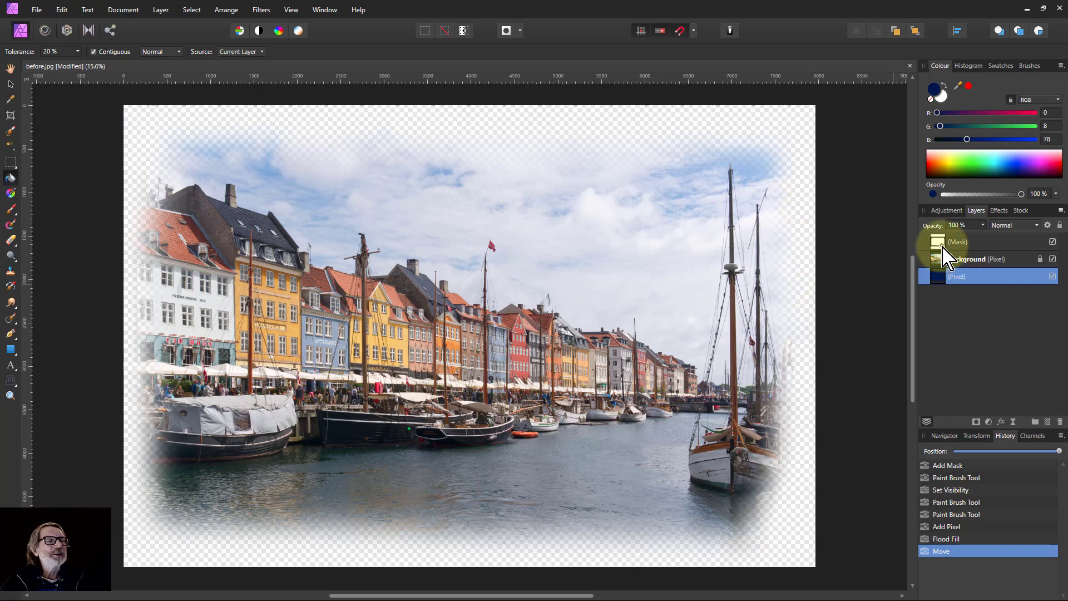
drag(938, 241, 946, 240)
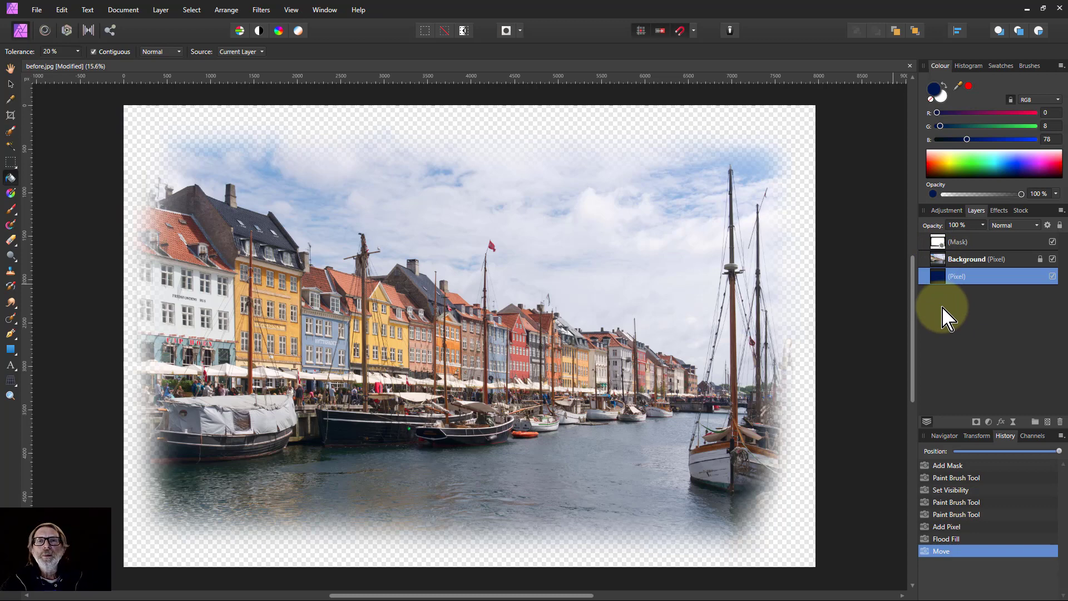
Step: Group the Mask and Background layers above the blue pixel layer, and expand the group to show its contents
click(983, 242)
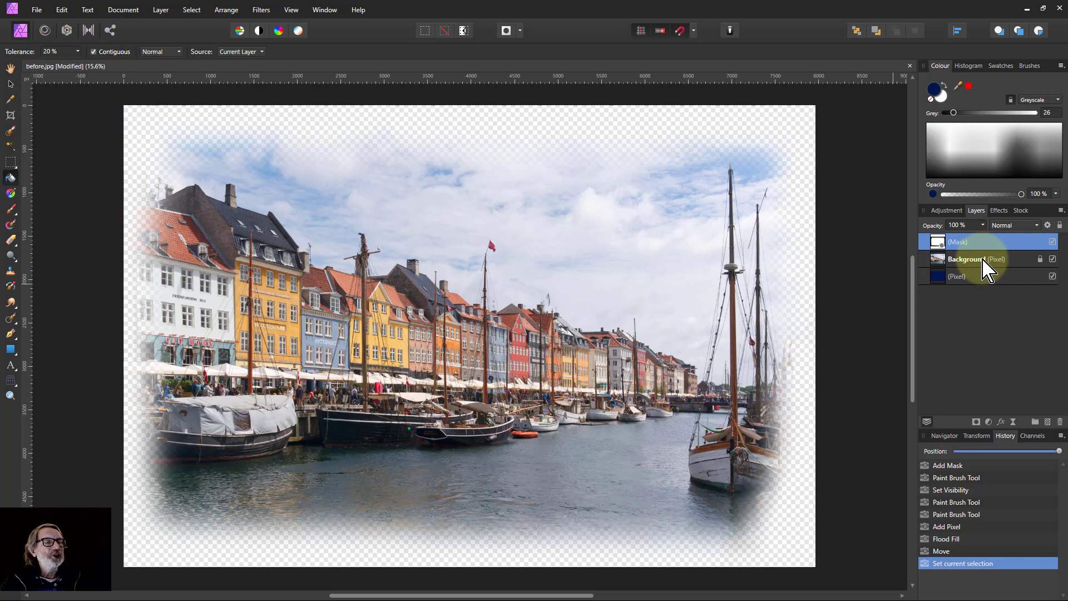
shift+click(996, 261)
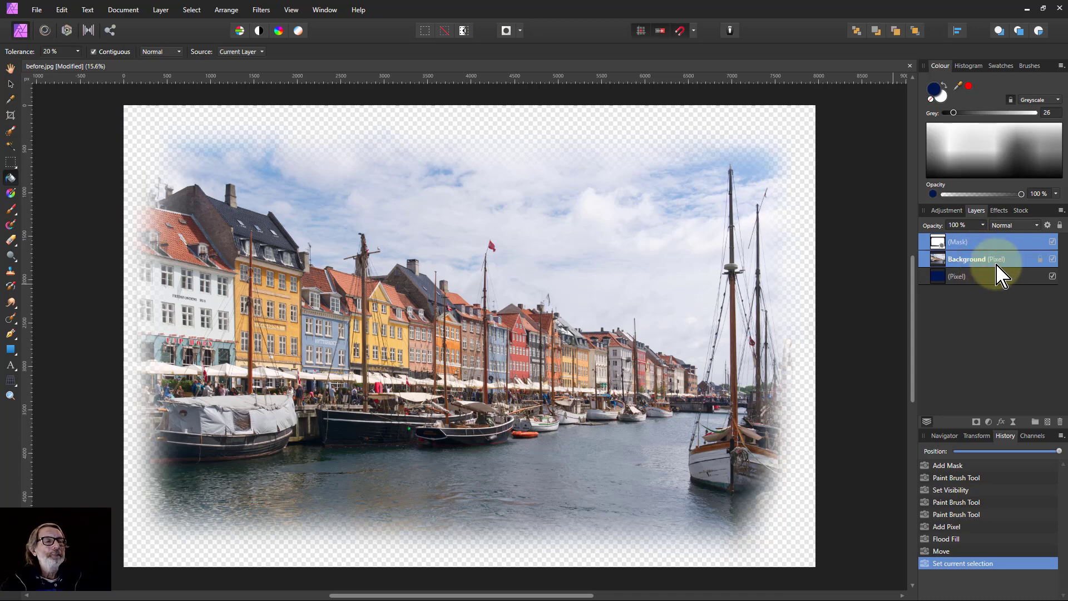
right_click(989, 250)
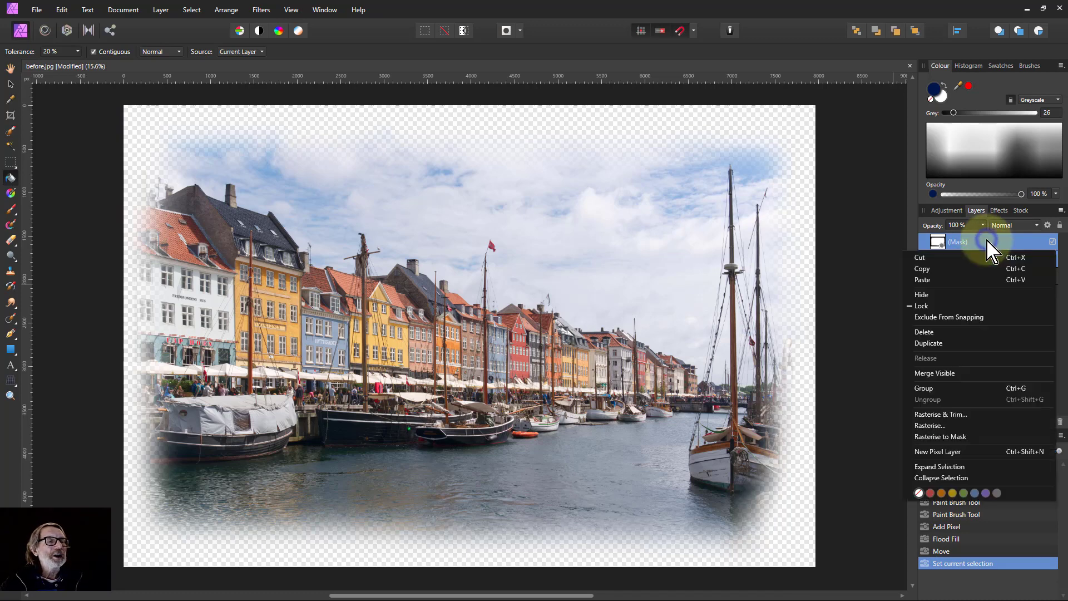
click(994, 393)
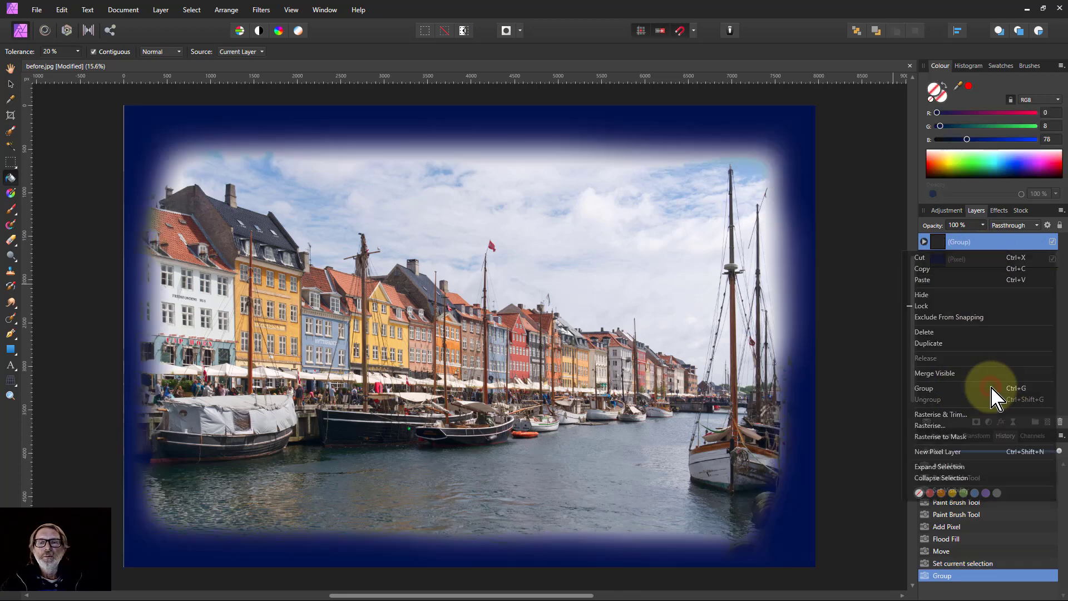
click(925, 242)
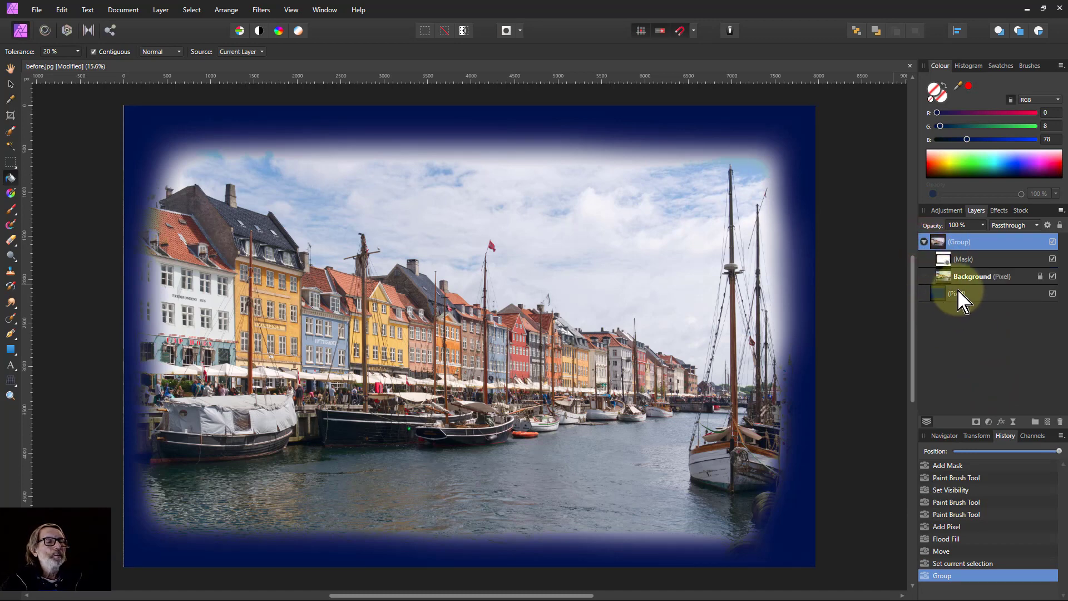
drag(946, 265, 921, 274)
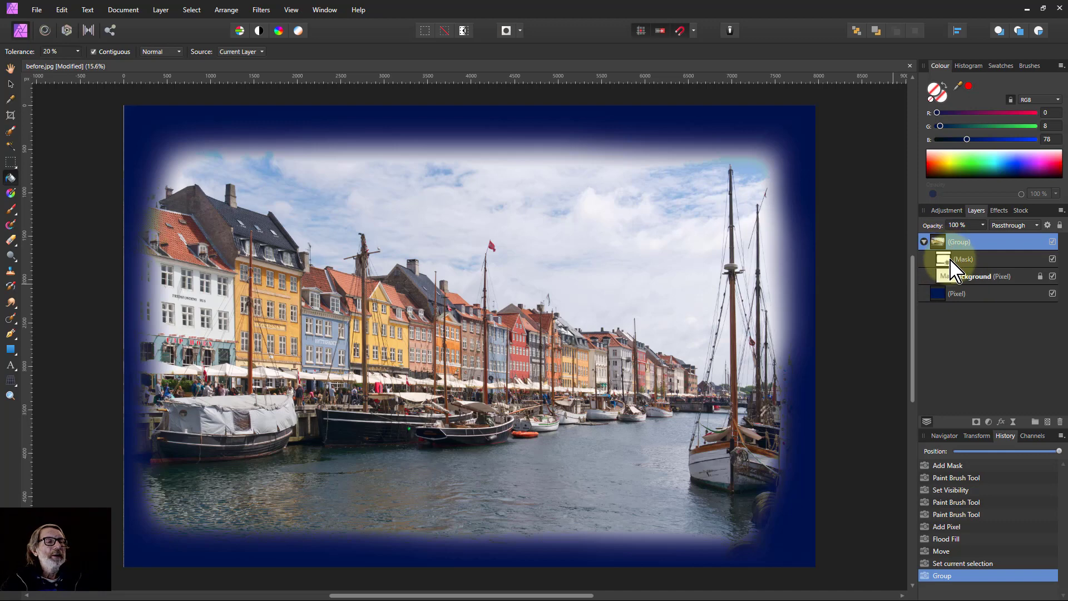
drag(951, 293, 964, 291)
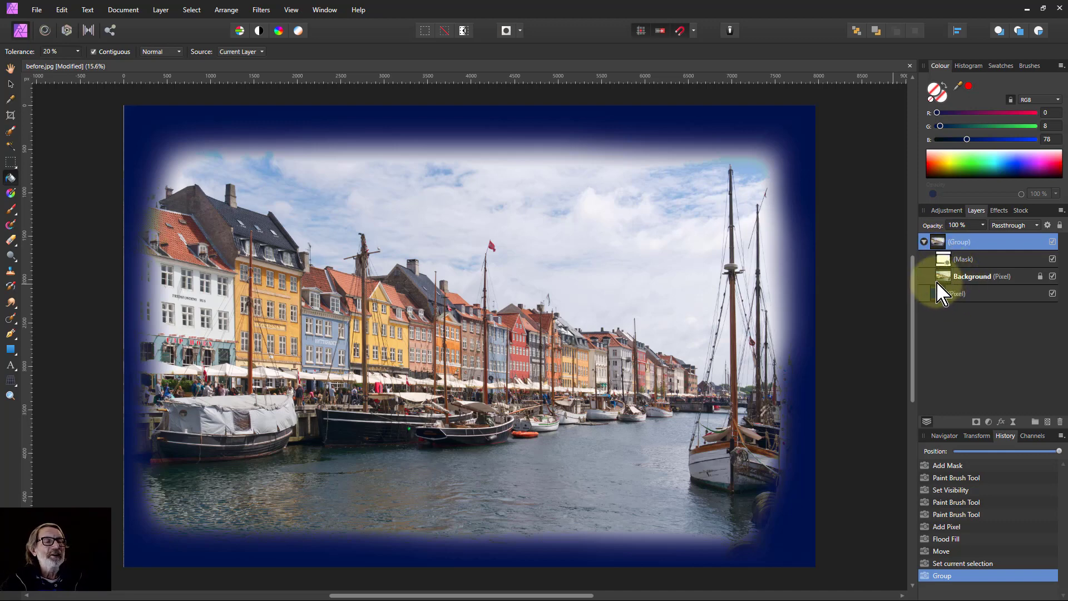
drag(940, 292, 982, 358)
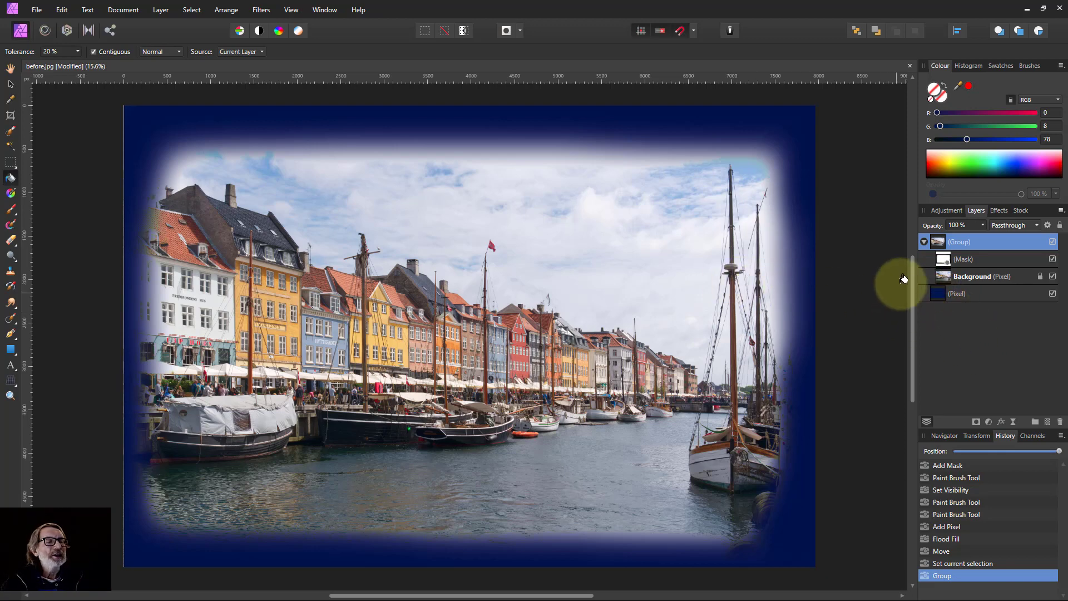
Step: Paint black along the photo's right edge on the grouped mask with the Paint Brush to widen the blue border there
click(944, 260)
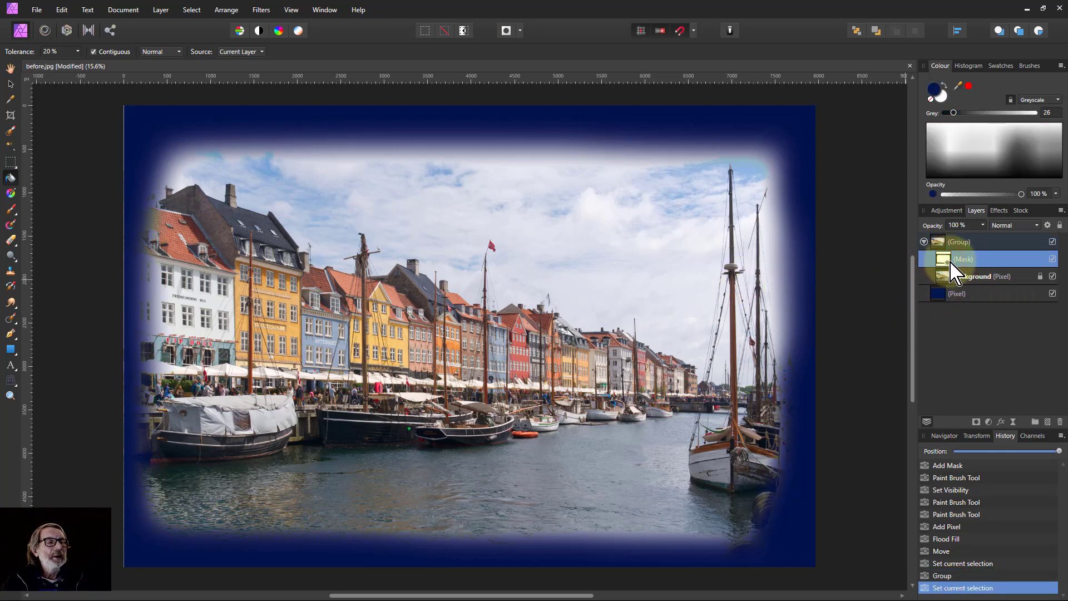
click(12, 209)
key(x)
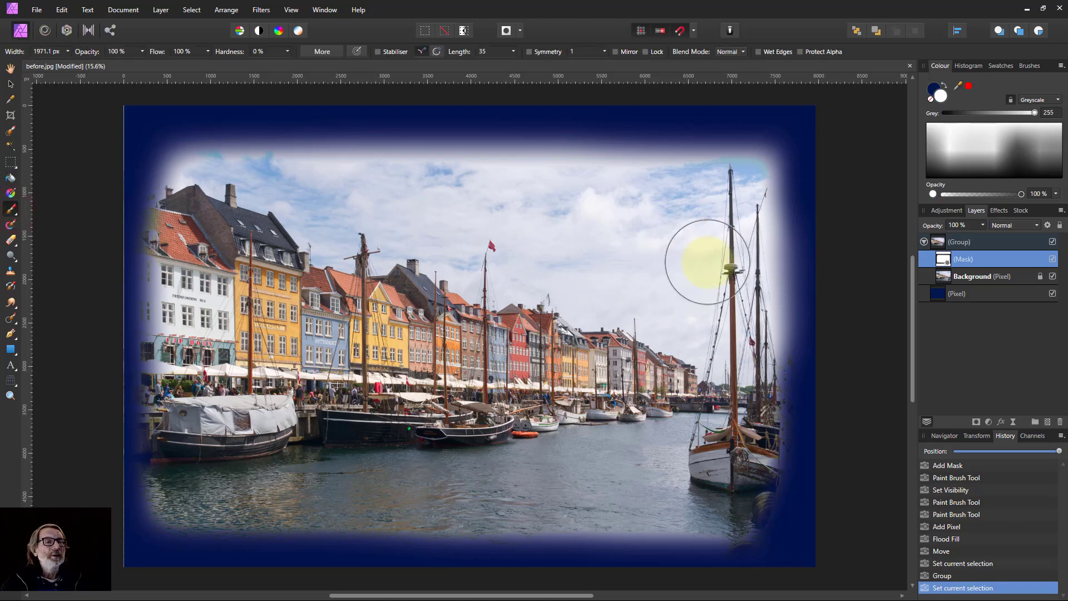
click(957, 177)
mouse_move(810, 252)
mouse_down()
mouse_move(814, 469)
mouse_move(804, 528)
mouse_move(819, 466)
mouse_move(819, 226)
mouse_move(816, 164)
mouse_move(772, 116)
mouse_up()
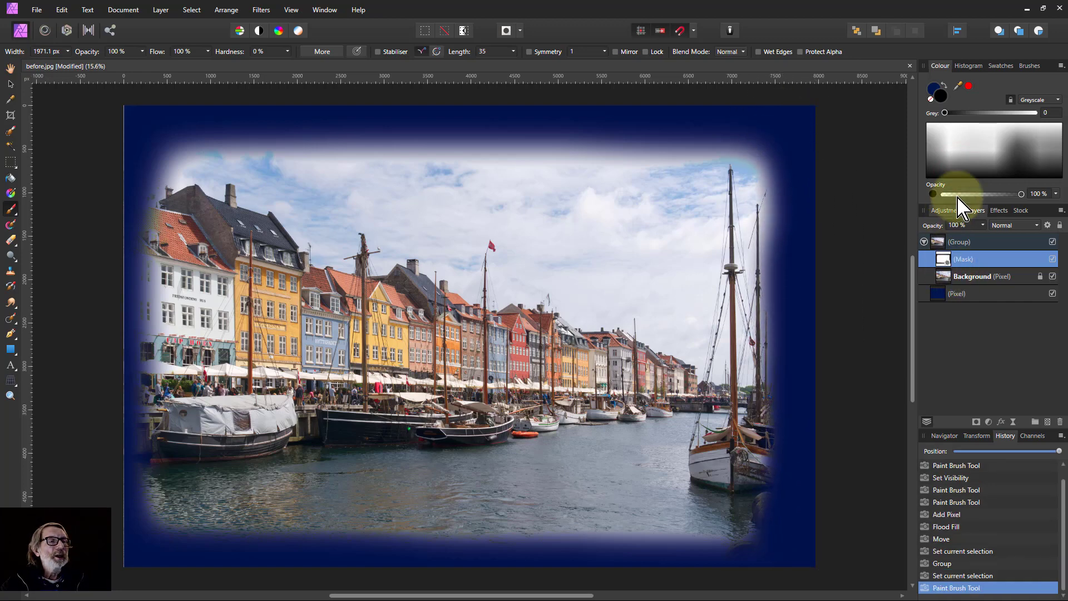
Step: Paint white on the mask along the photo's right and bottom edges to restore the image, and compare with the mask off and on
click(947, 121)
mouse_move(734, 245)
mouse_down()
mouse_move(720, 509)
mouse_move(436, 488)
mouse_move(226, 494)
mouse_up()
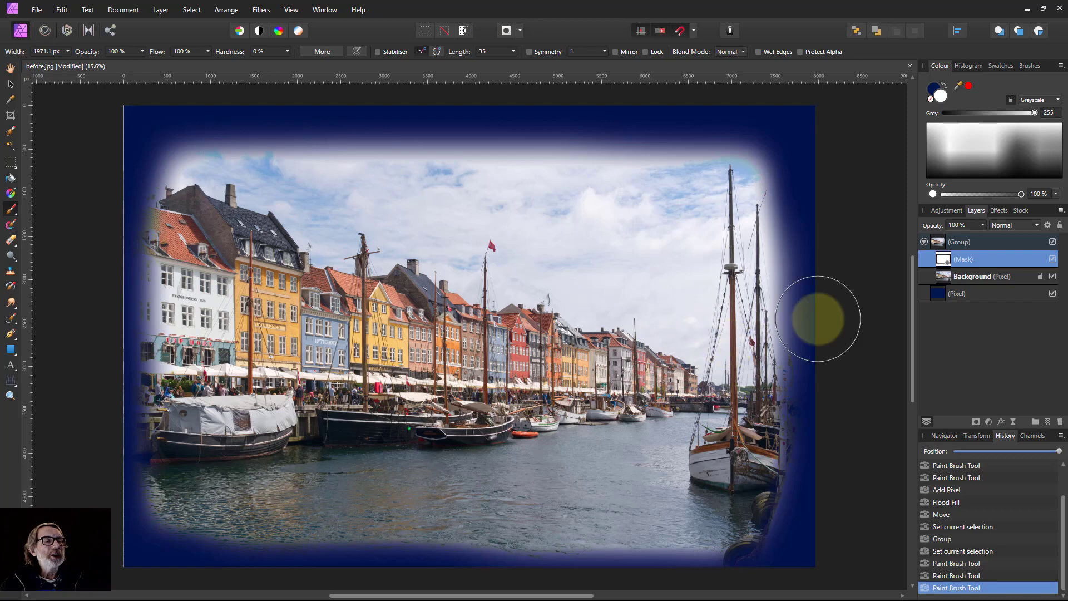
click(1052, 259)
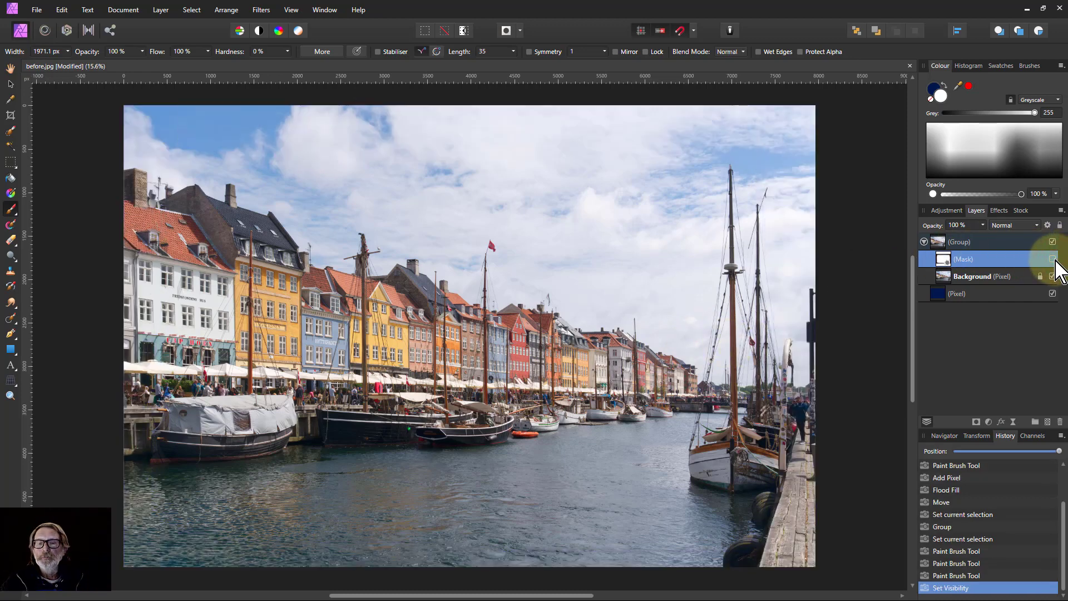
click(1053, 259)
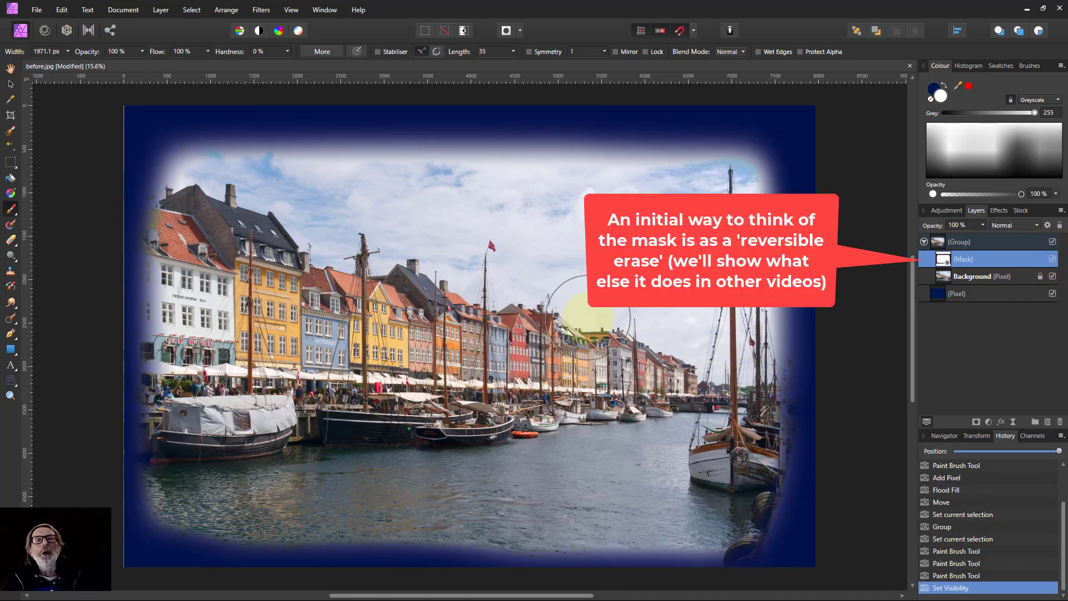